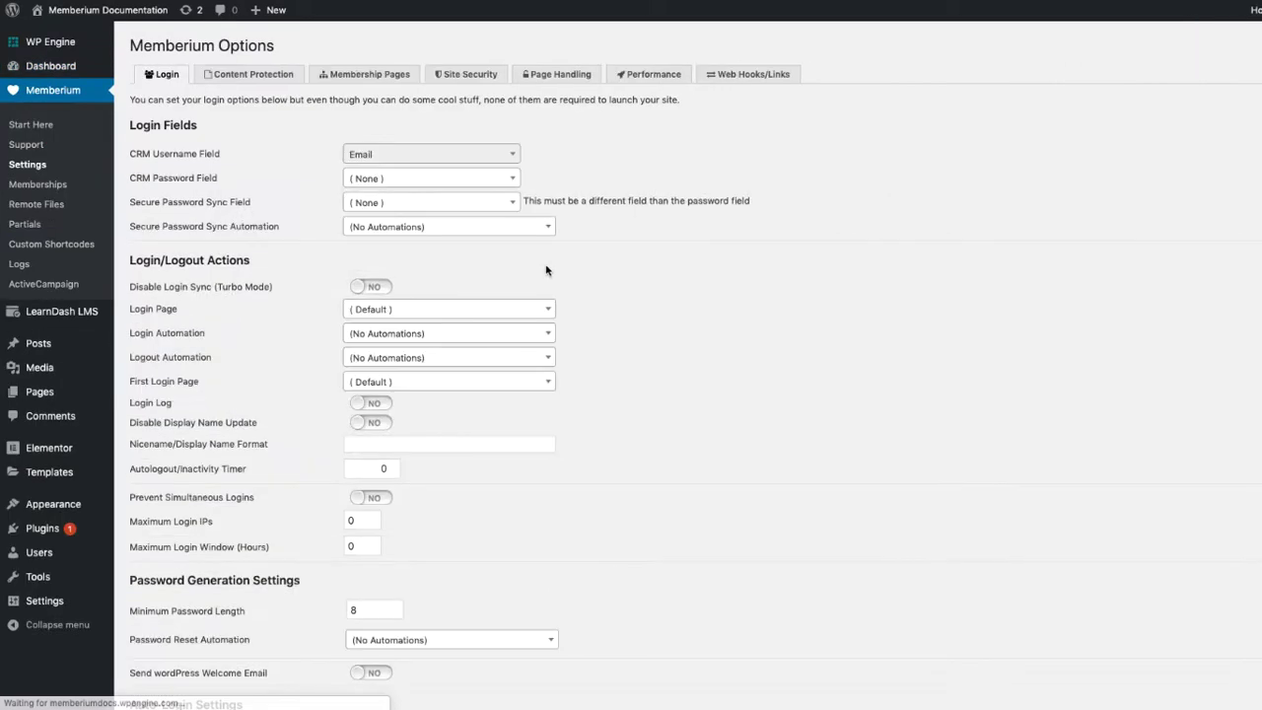
Check the Allow Autologin and Autologin Auth Keys settings in Memberium's login options and update the settings.
{"action": "scroll", "coordinate": [545, 273], "scroll_direction": "down", "scroll_amount": 3}
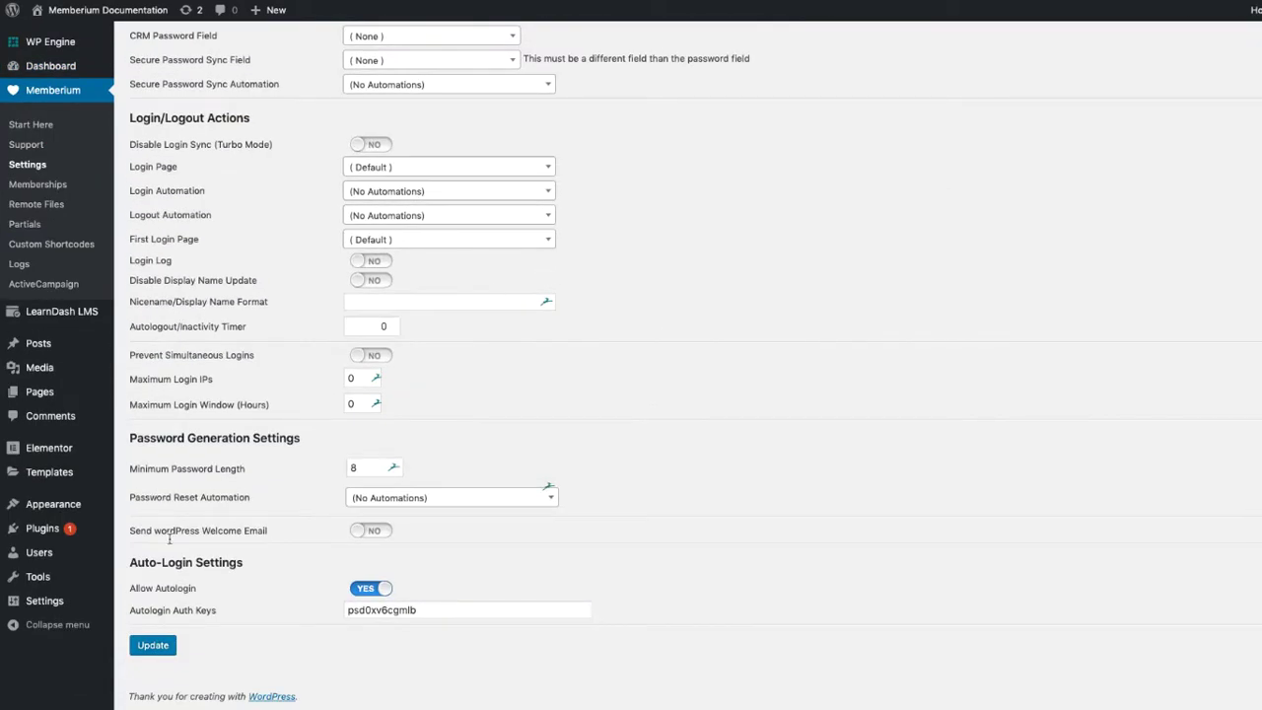
{"action": "left_click_drag", "start_coordinate": [146, 587], "coordinate": [195, 593]}
{"action": "left_click", "coordinate": [201, 593]}
{"action": "left_click_drag", "start_coordinate": [345, 612], "coordinate": [418, 611]}
{"action": "left_click", "coordinate": [425, 590]}
{"action": "left_click", "coordinate": [153, 646]}
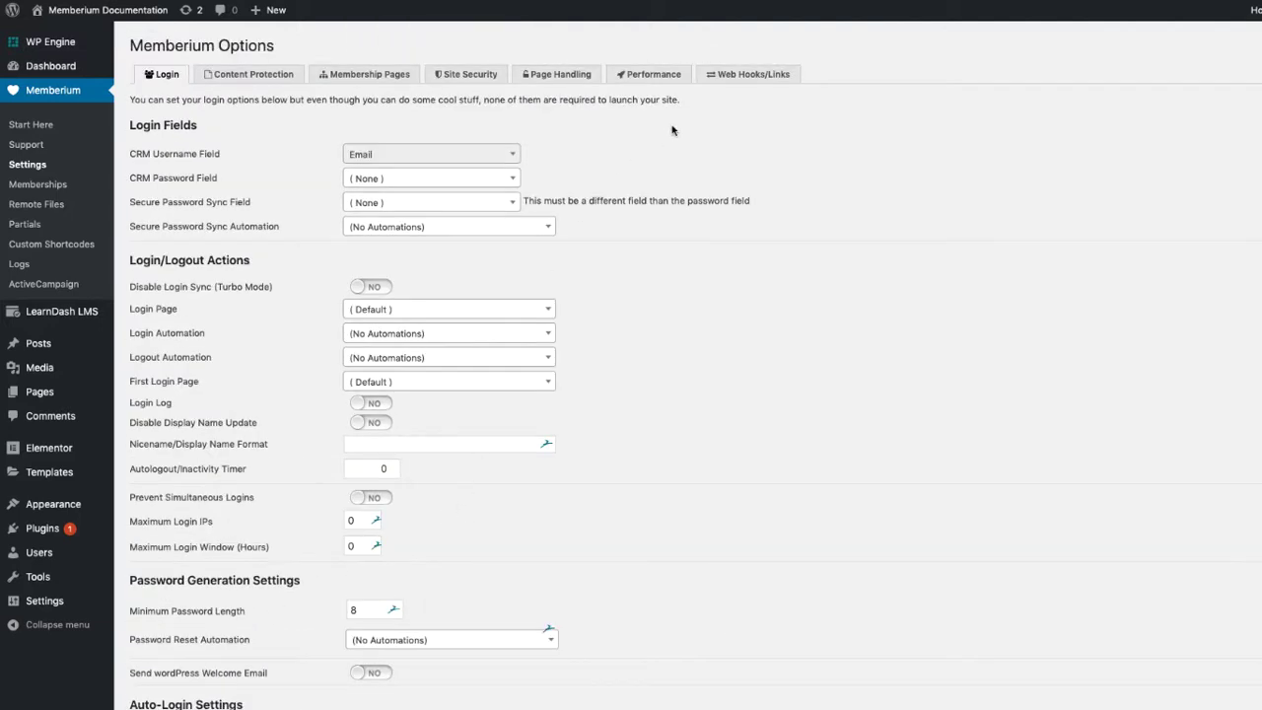
Open Memberium's web hook and link options and copy the Email Autologin Example URL.
{"action": "left_click", "coordinate": [750, 74]}
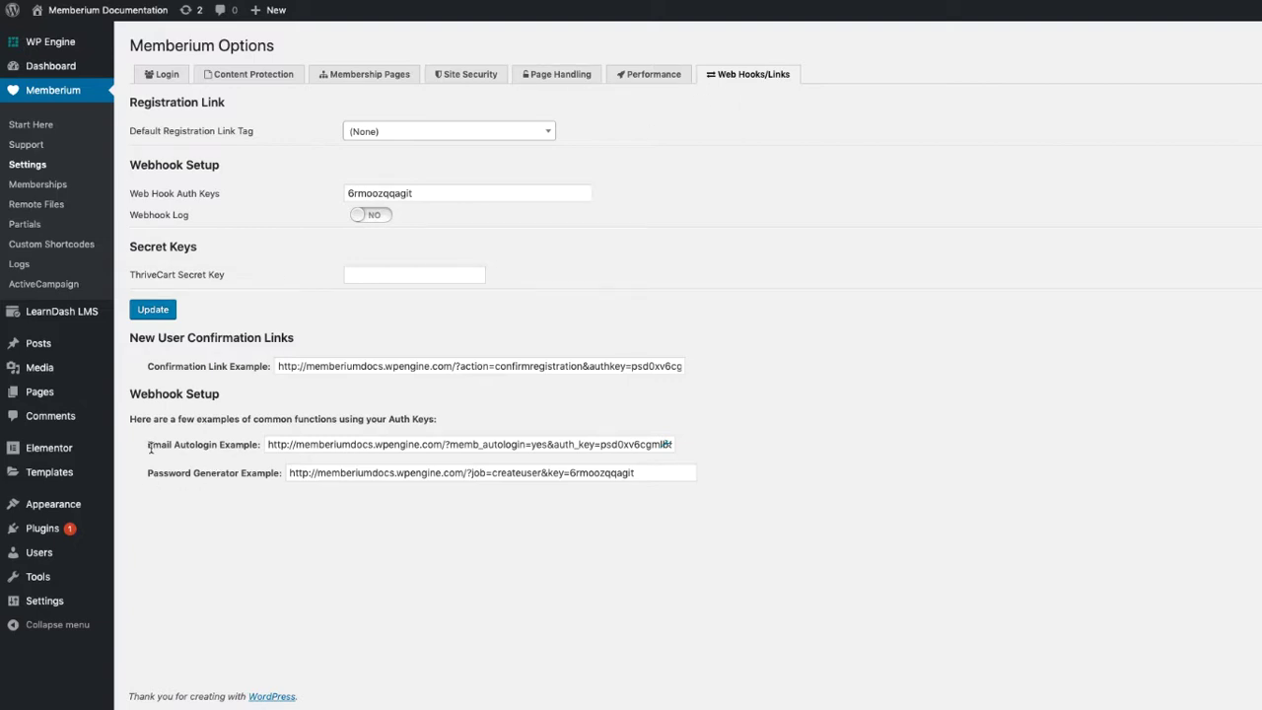
{"action": "left_click_drag", "start_coordinate": [150, 446], "coordinate": [260, 444]}
{"action": "left_click", "coordinate": [240, 444]}
{"action": "double_click", "coordinate": [365, 444]}
{"action": "left_click", "coordinate": [683, 452]}
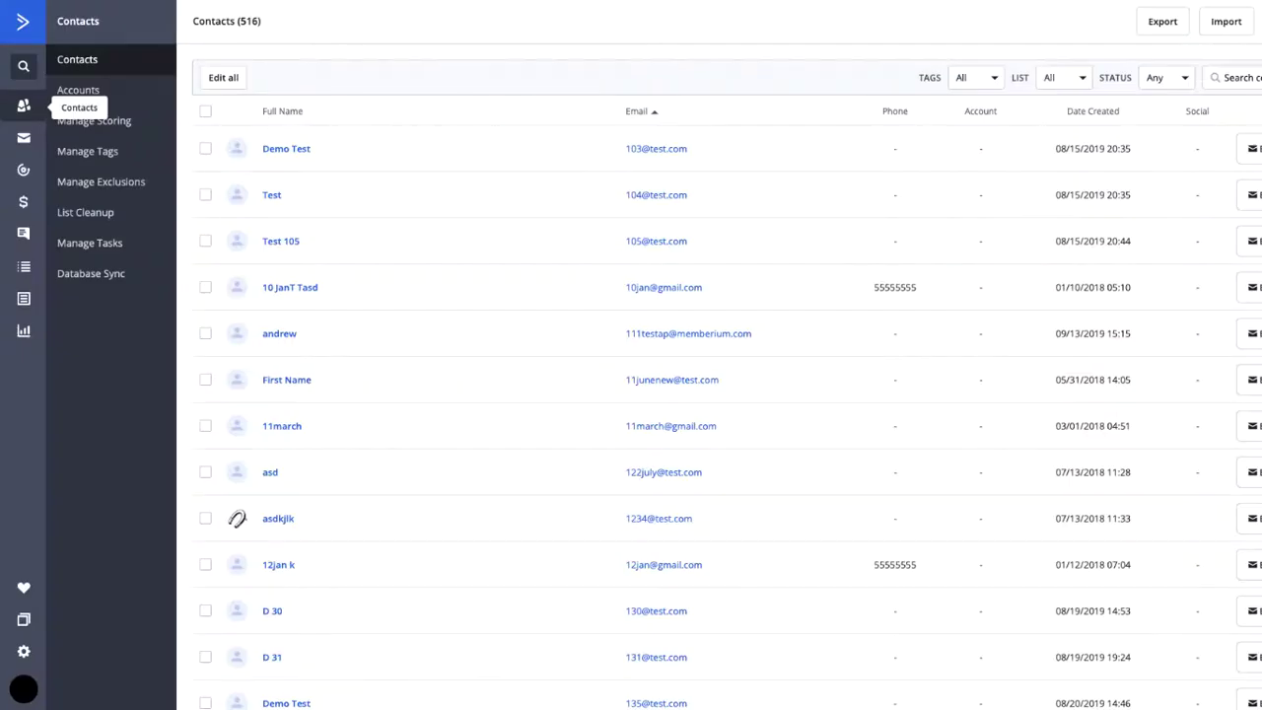
In ActiveCampaign, open the automation triggered by the tag Ben and open its Autologin email for editing.
{"action": "left_click", "coordinate": [28, 167]}
{"action": "left_click", "coordinate": [464, 136]}
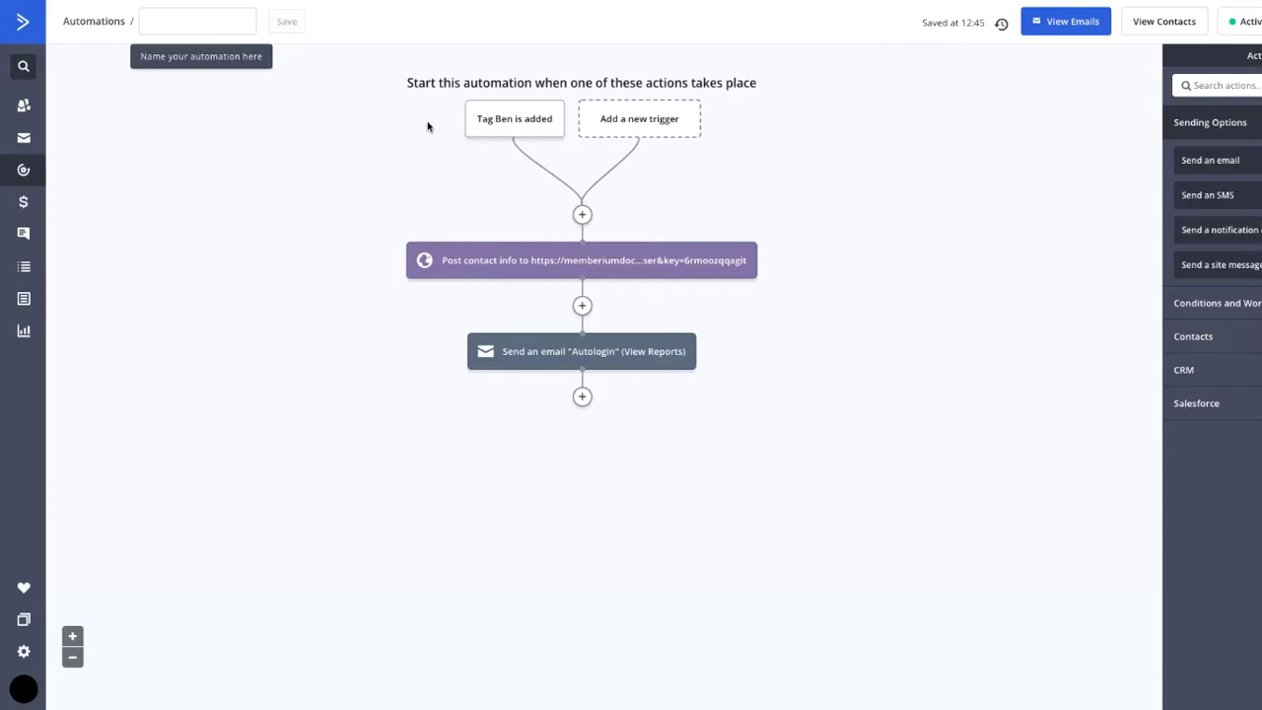
{"action": "mouse_move", "coordinate": [506, 256]}
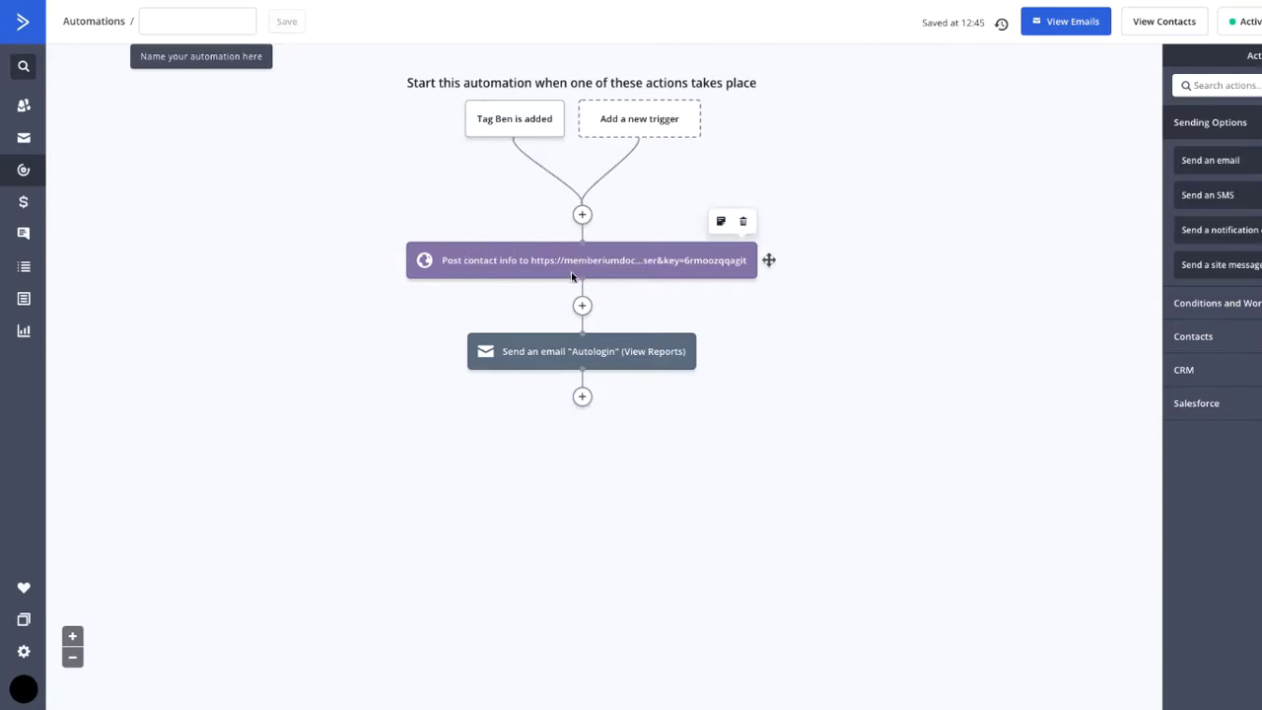
{"action": "mouse_move", "coordinate": [534, 362]}
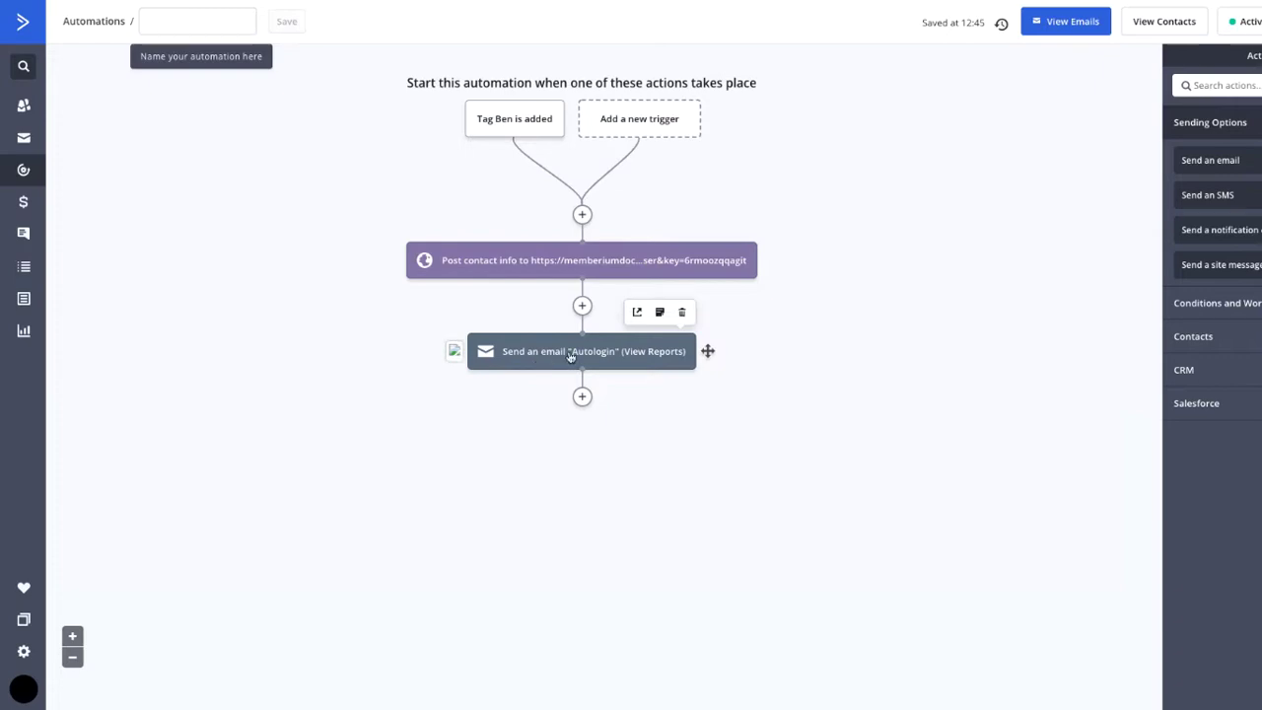
{"action": "left_click", "coordinate": [537, 350]}
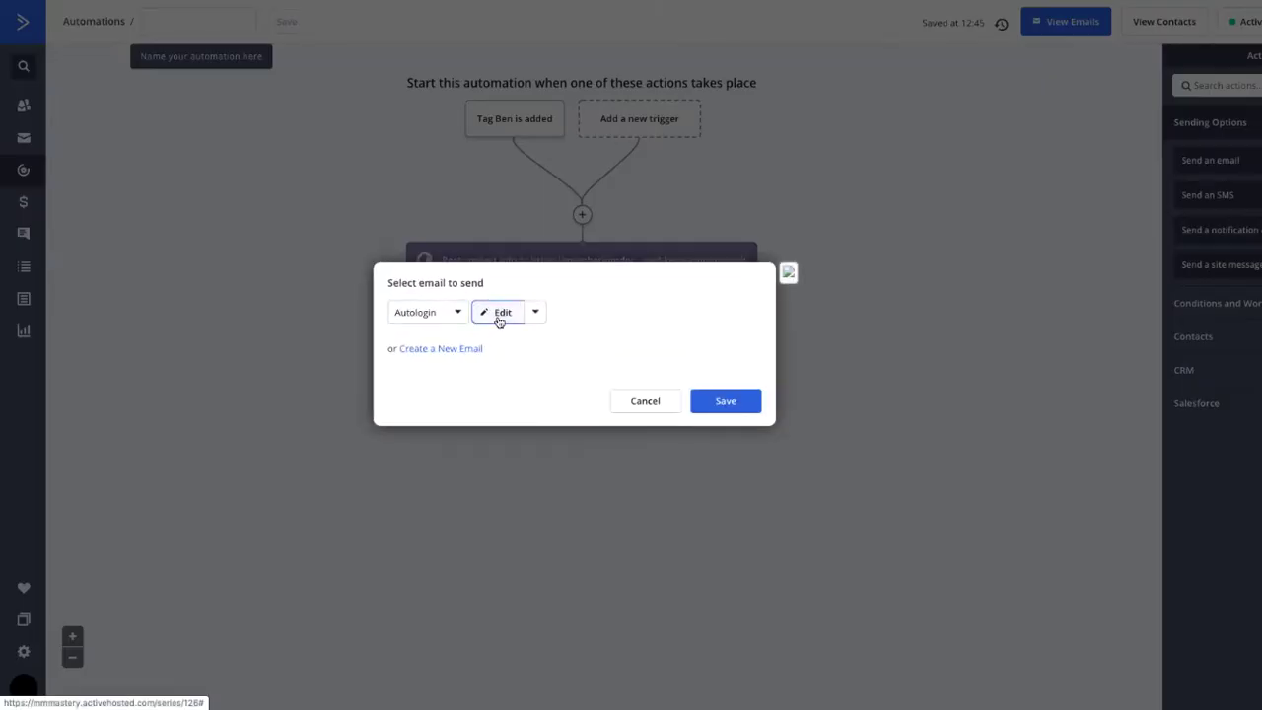
{"action": "left_click", "coordinate": [500, 321]}
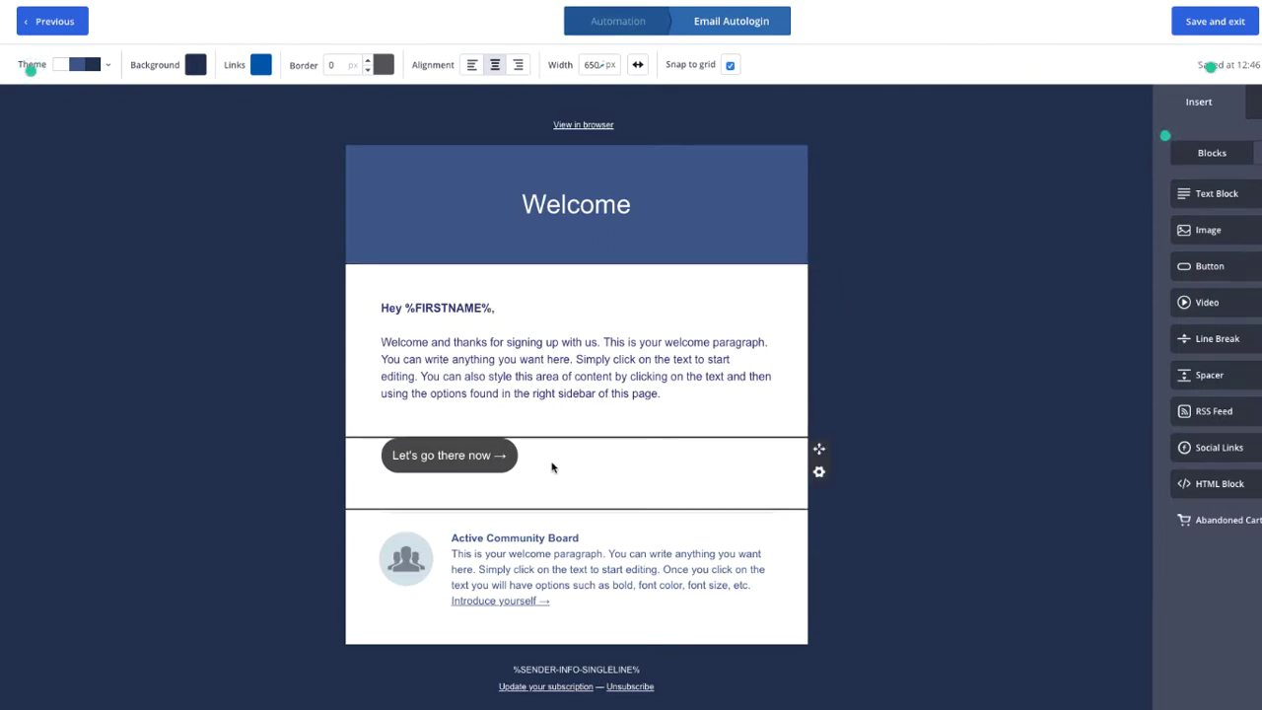
Replace the email button's text "Let's go there now" with "Access Your Content Now", keeping the arrow.
{"action": "left_click", "coordinate": [519, 456]}
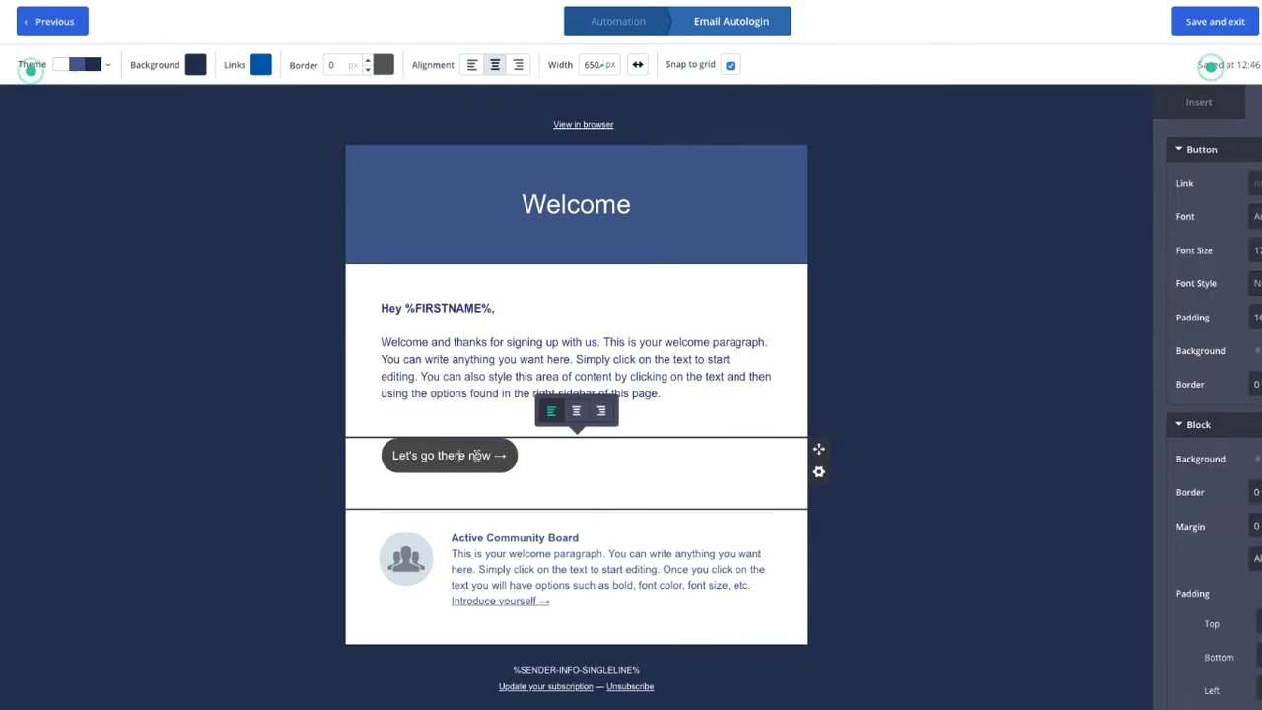
{"action": "left_click_drag", "start_coordinate": [490, 455], "coordinate": [394, 450]}
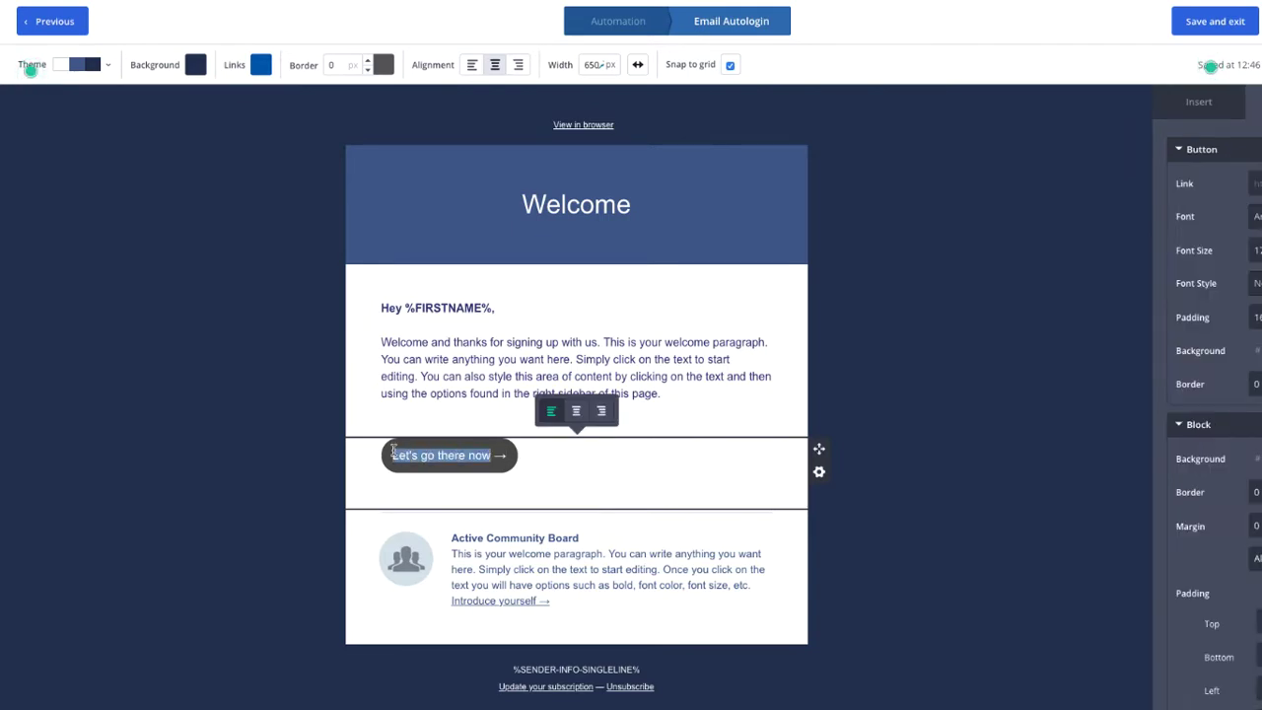
{"action": "type", "text": "Access Your Content Now"}
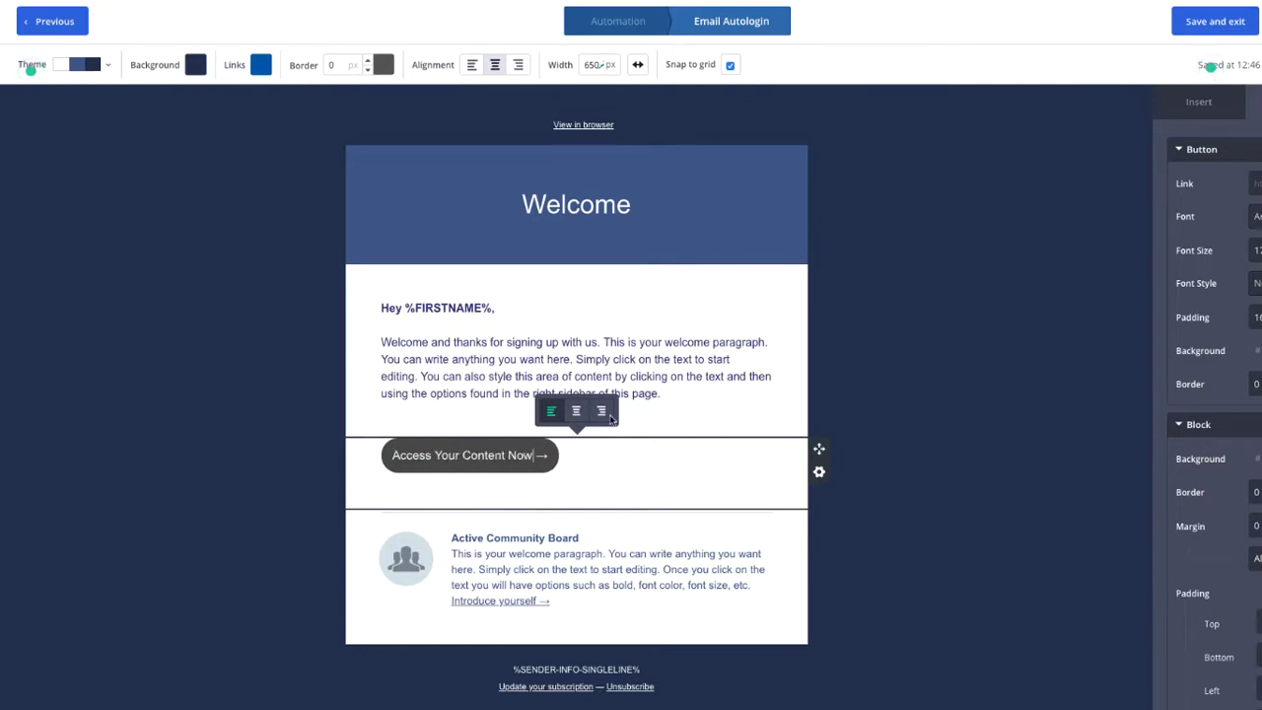
{"action": "left_click", "coordinate": [675, 414]}
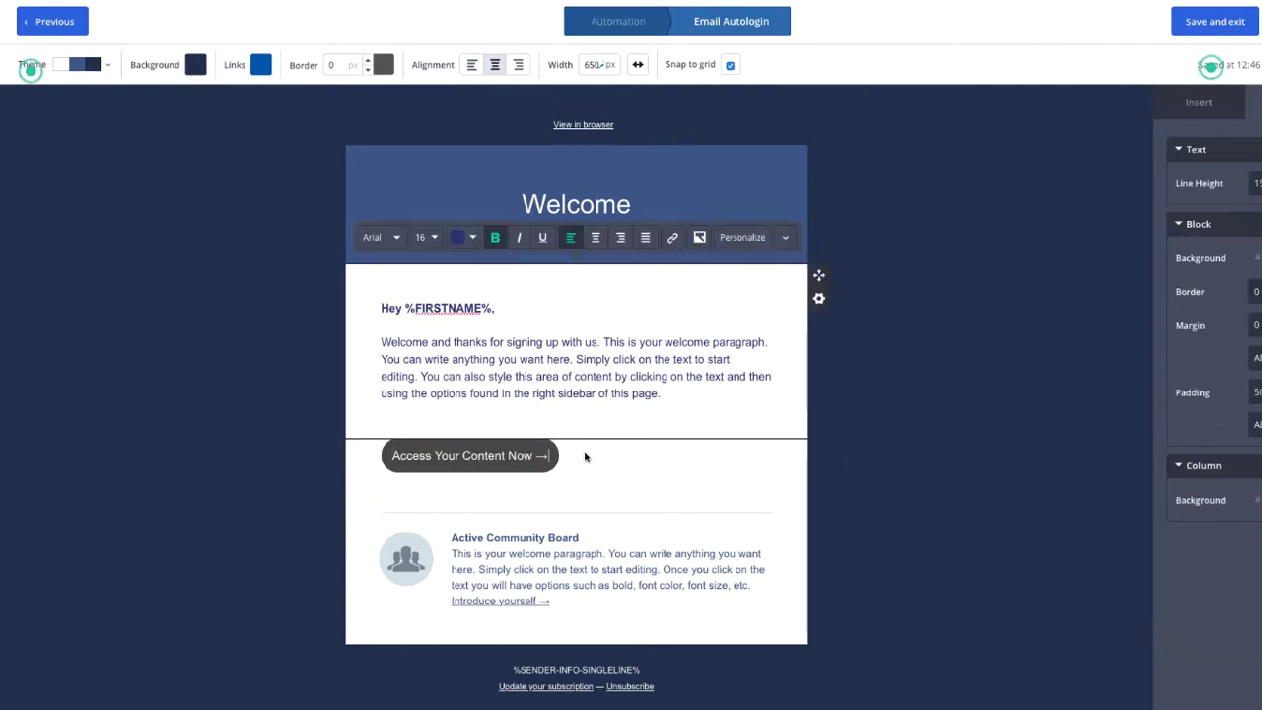
Paste the copied autologin URL with its auth key as the link of the Access Your Content Now button.
{"action": "left_click", "coordinate": [497, 454]}
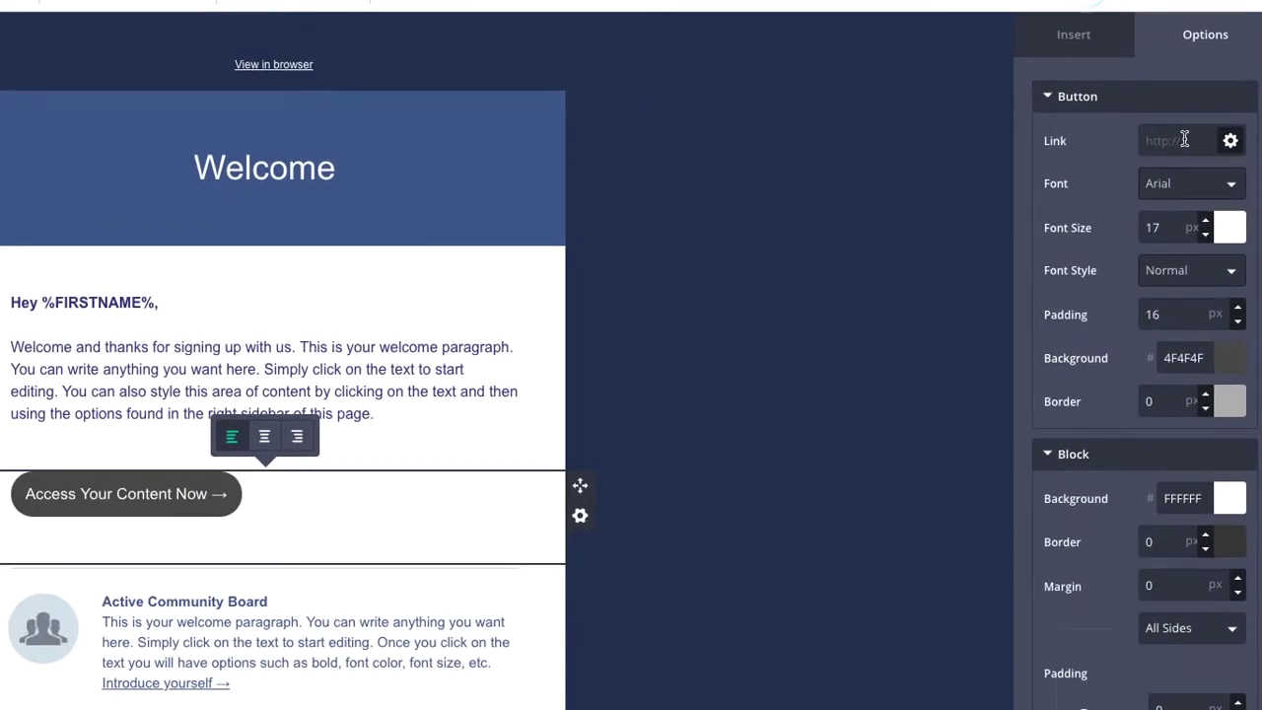
{"action": "right_click", "coordinate": [1184, 140]}
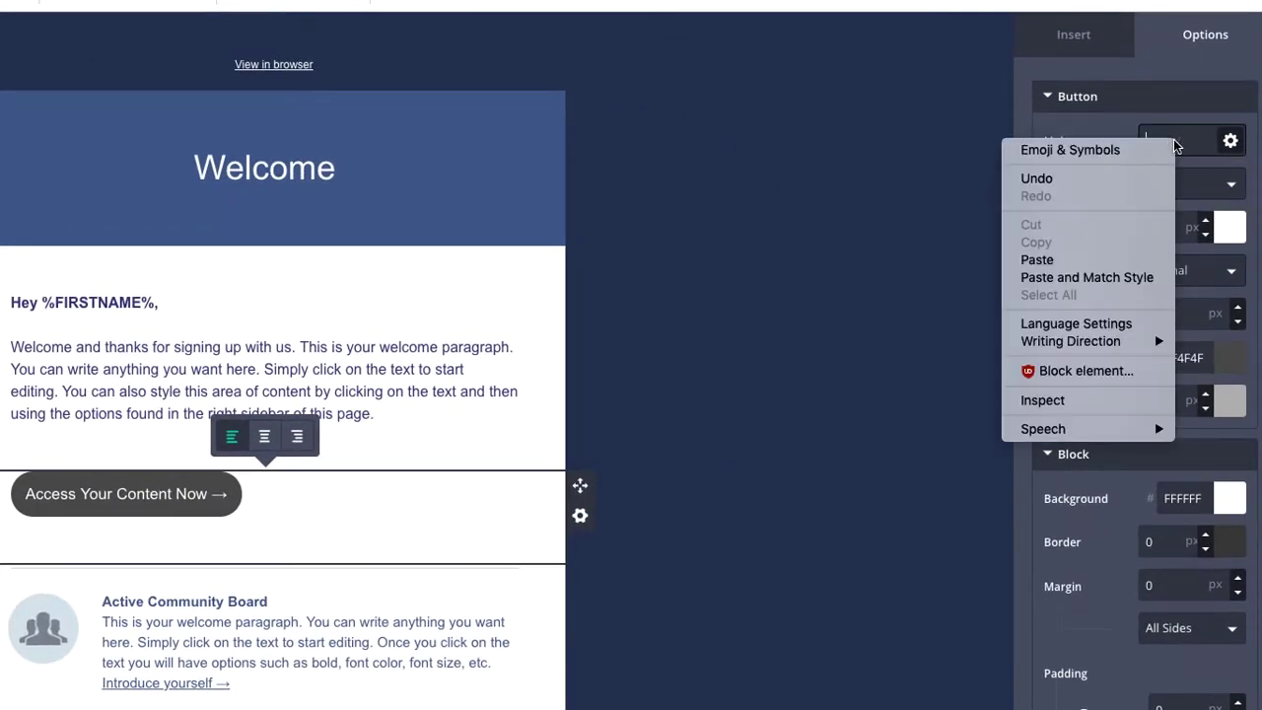
{"action": "left_click", "coordinate": [1081, 255]}
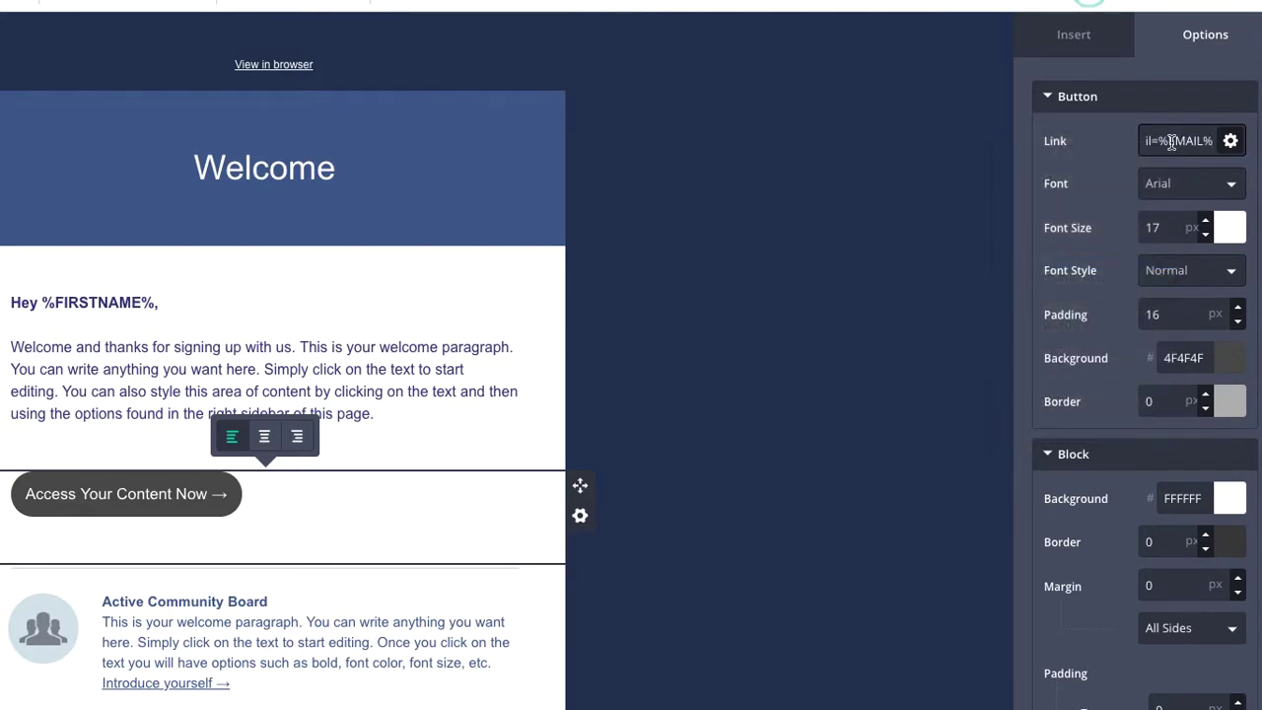
{"action": "left_click_drag", "start_coordinate": [1155, 136], "coordinate": [1207, 138]}
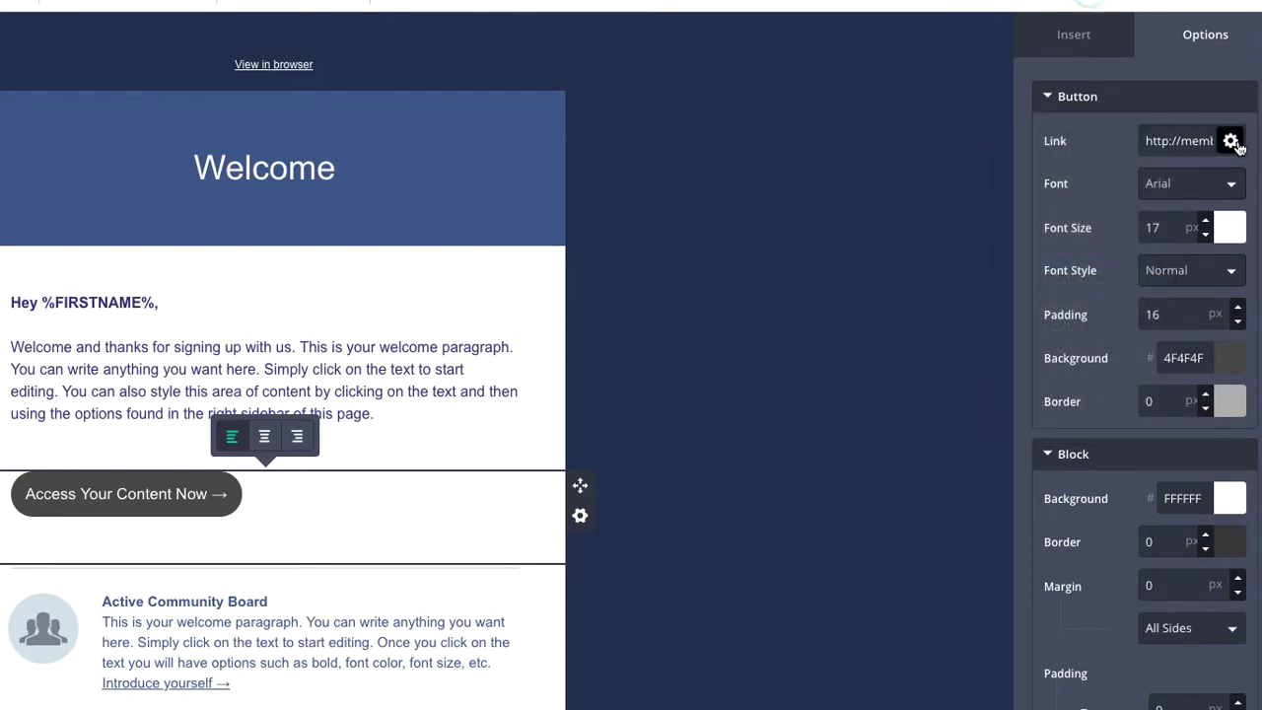
Open the button's link settings, change the URL's protocol to https and review the rest of the autologin URL.
{"action": "left_click", "coordinate": [1231, 141]}
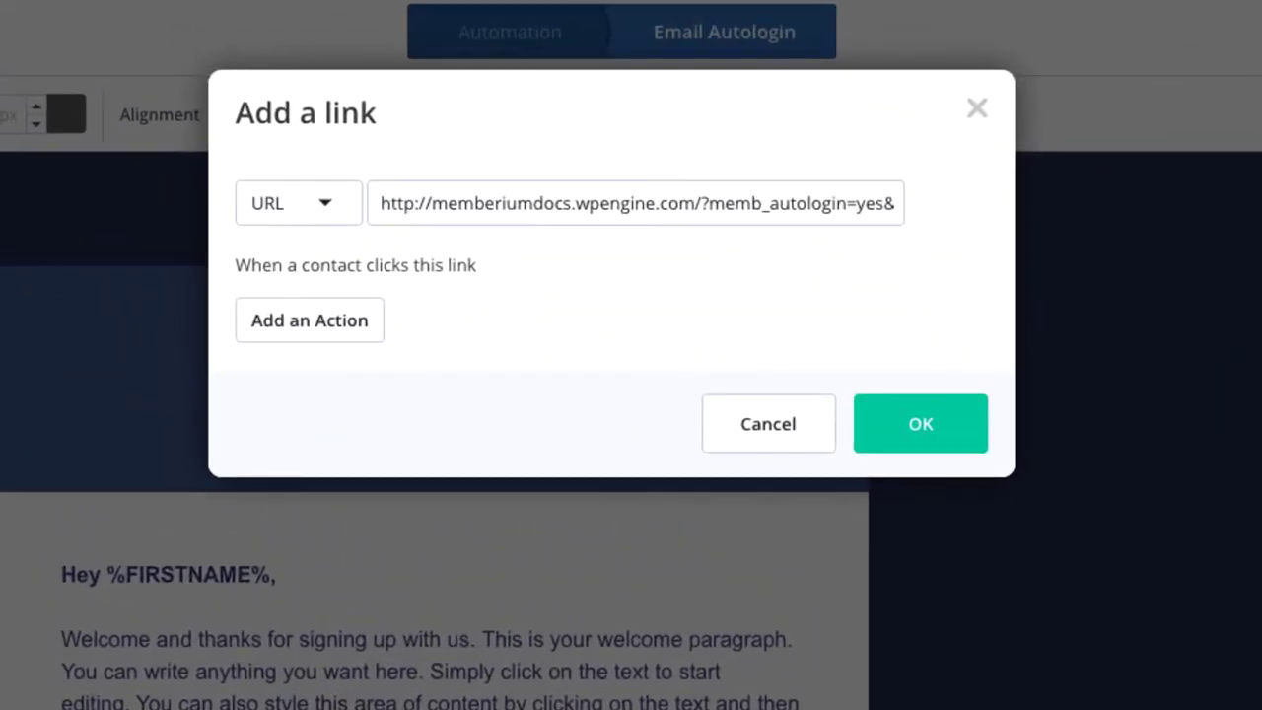
{"action": "left_click", "coordinate": [412, 203]}
{"action": "type", "text": "s"}
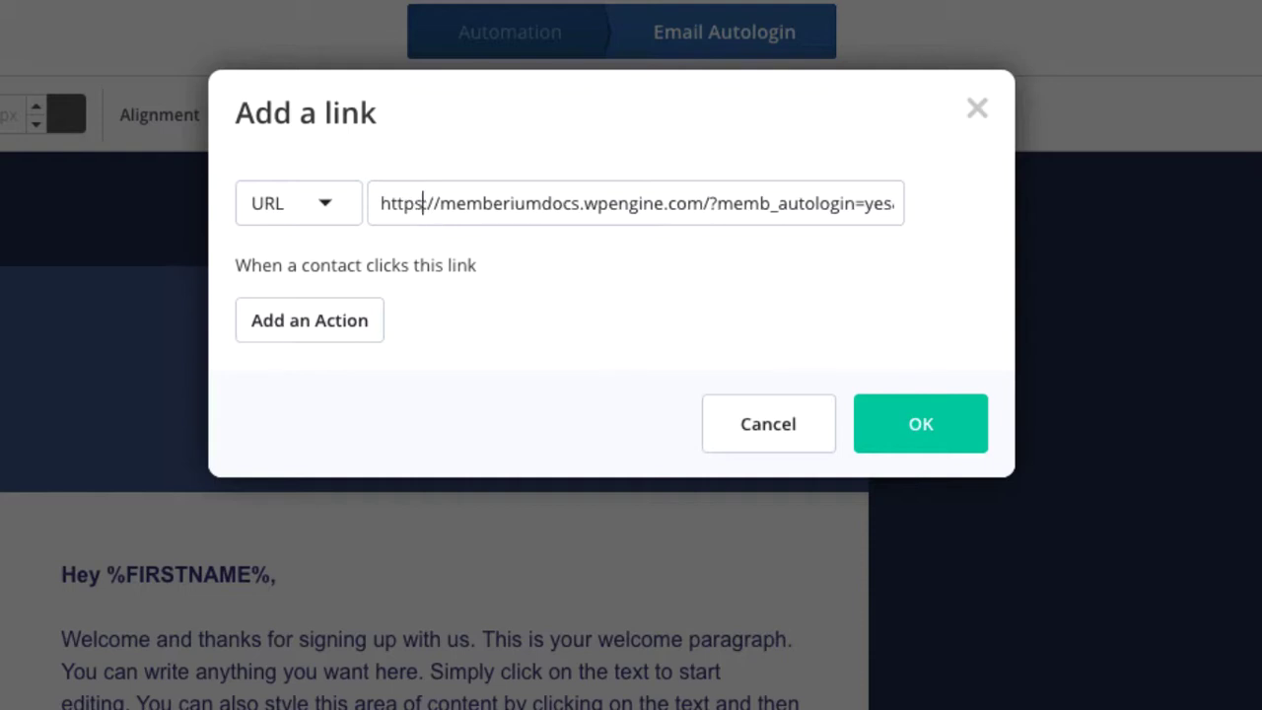
{"action": "left_click_drag", "start_coordinate": [434, 204], "coordinate": [895, 203]}
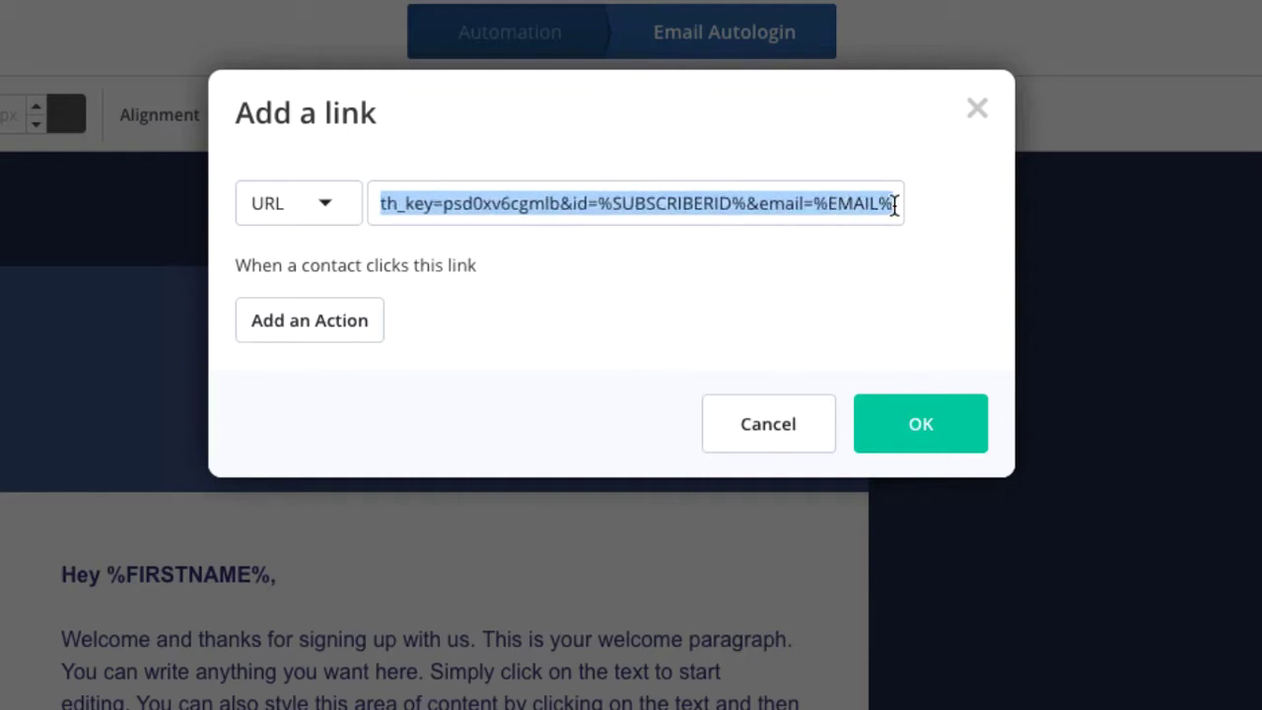
{"action": "left_click", "coordinate": [896, 203]}
{"action": "left_click_drag", "start_coordinate": [455, 203], "coordinate": [890, 203]}
{"action": "left_click", "coordinate": [786, 203]}
Append "&redir=/courses/gold" to the autologin URL, confirm the link, and save and exit the email.
{"action": "left_click", "coordinate": [893, 203]}
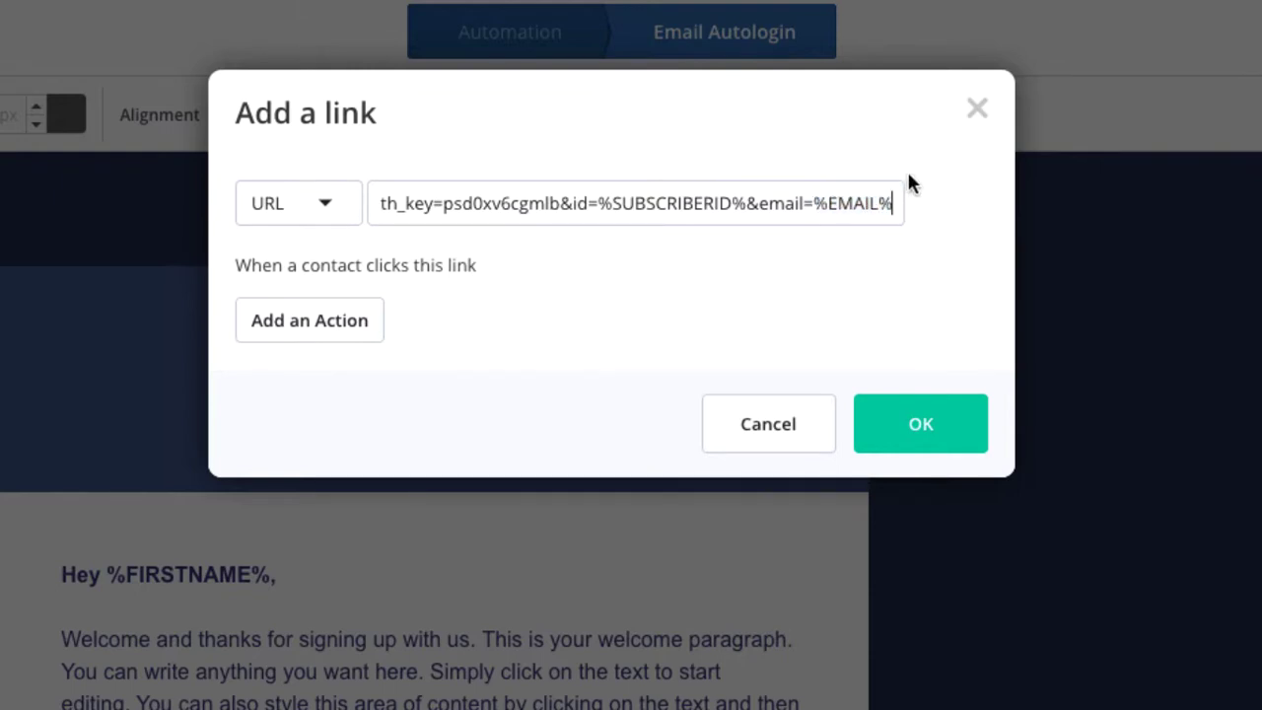
{"action": "type", "text": "&"}
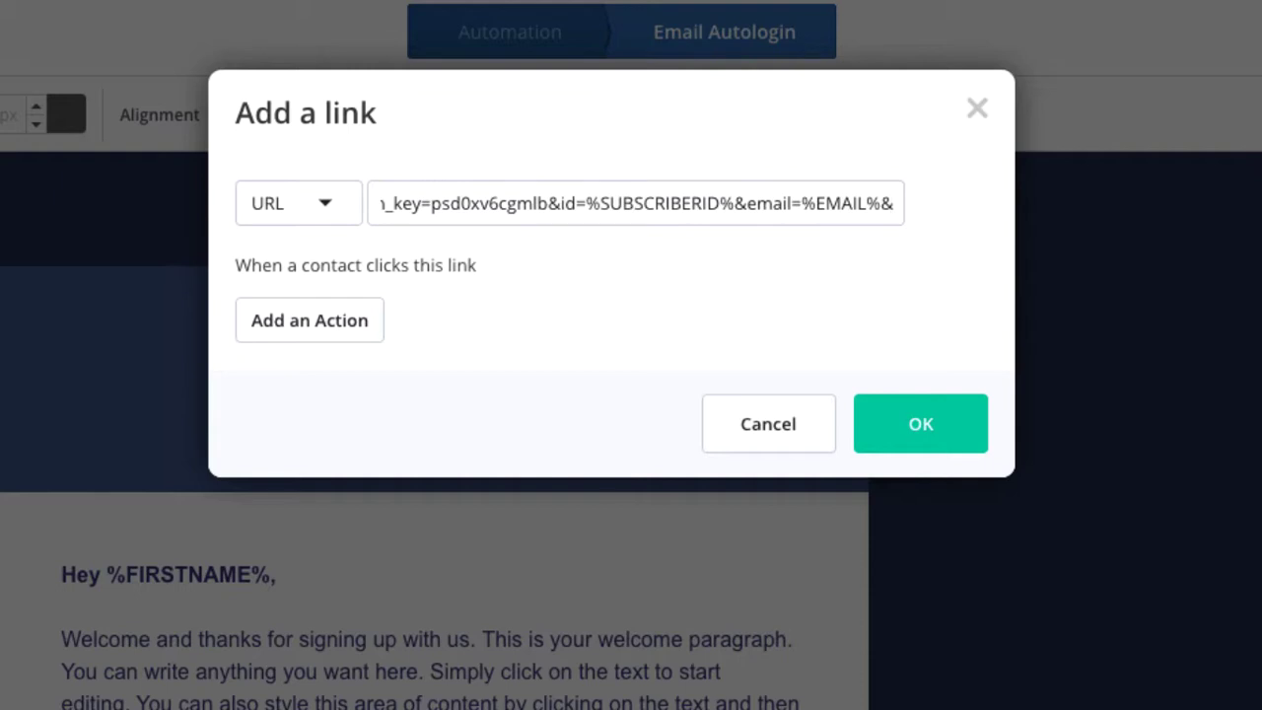
{"action": "type", "text": "refi"}
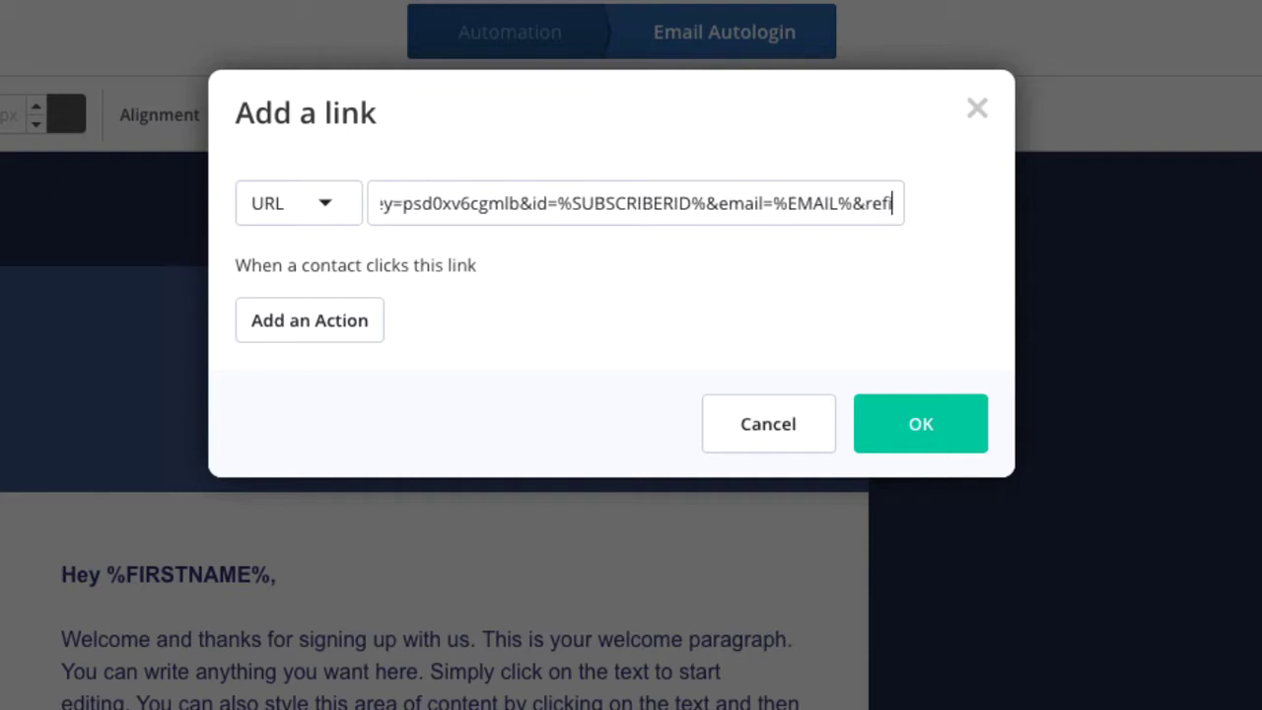
{"action": "key", "text": "BackSpace"}
{"action": "type", "text": "dir=/courses/gold"}
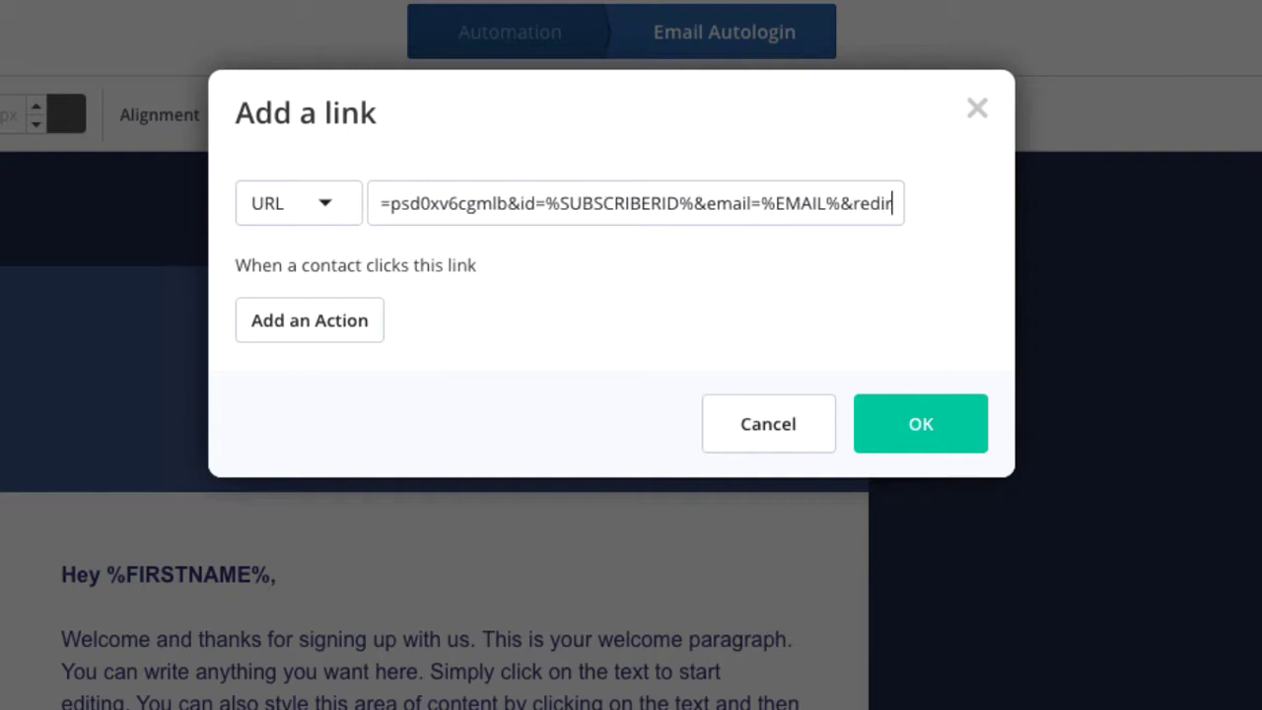
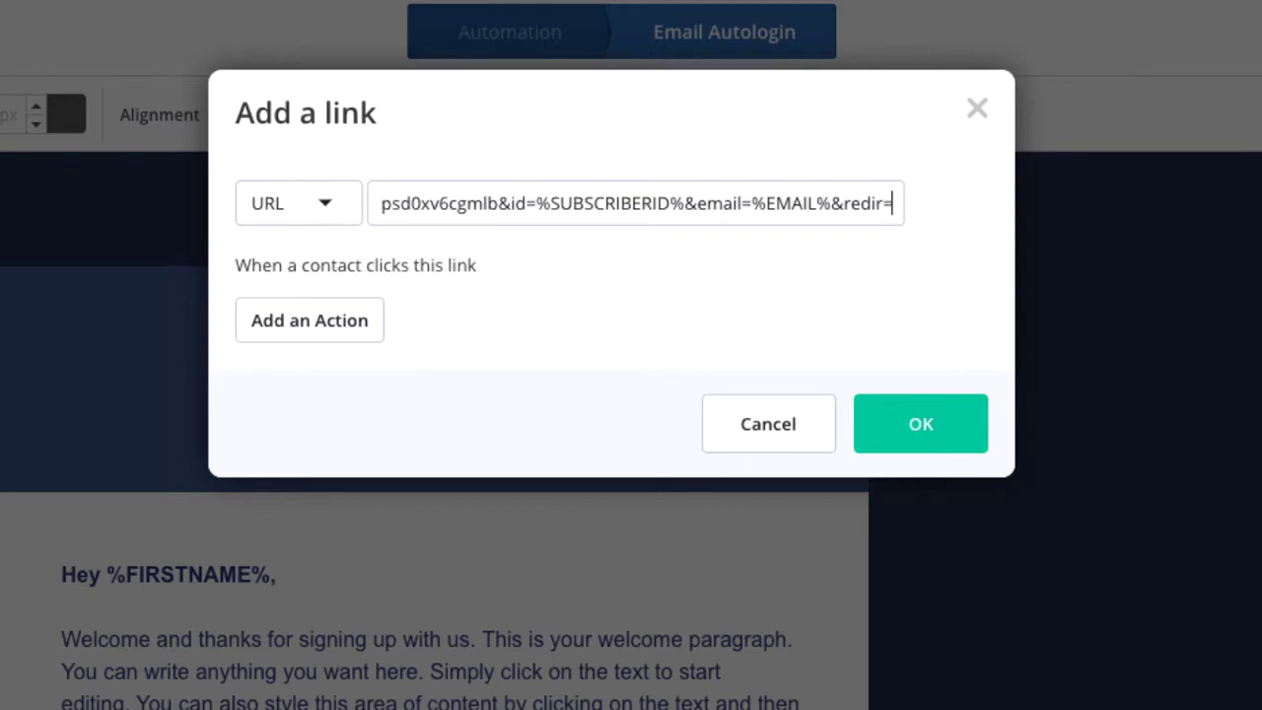
{"action": "type", "text": "/courses"}
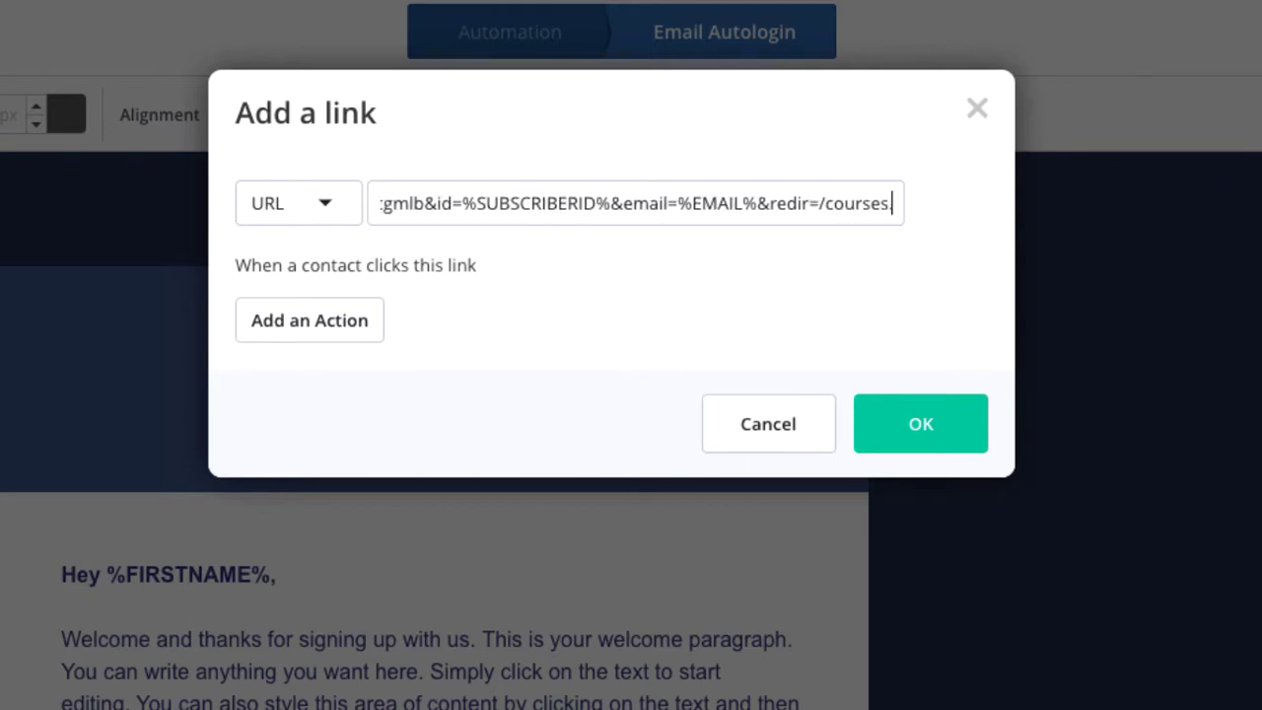
{"action": "type", "text": "/gold"}
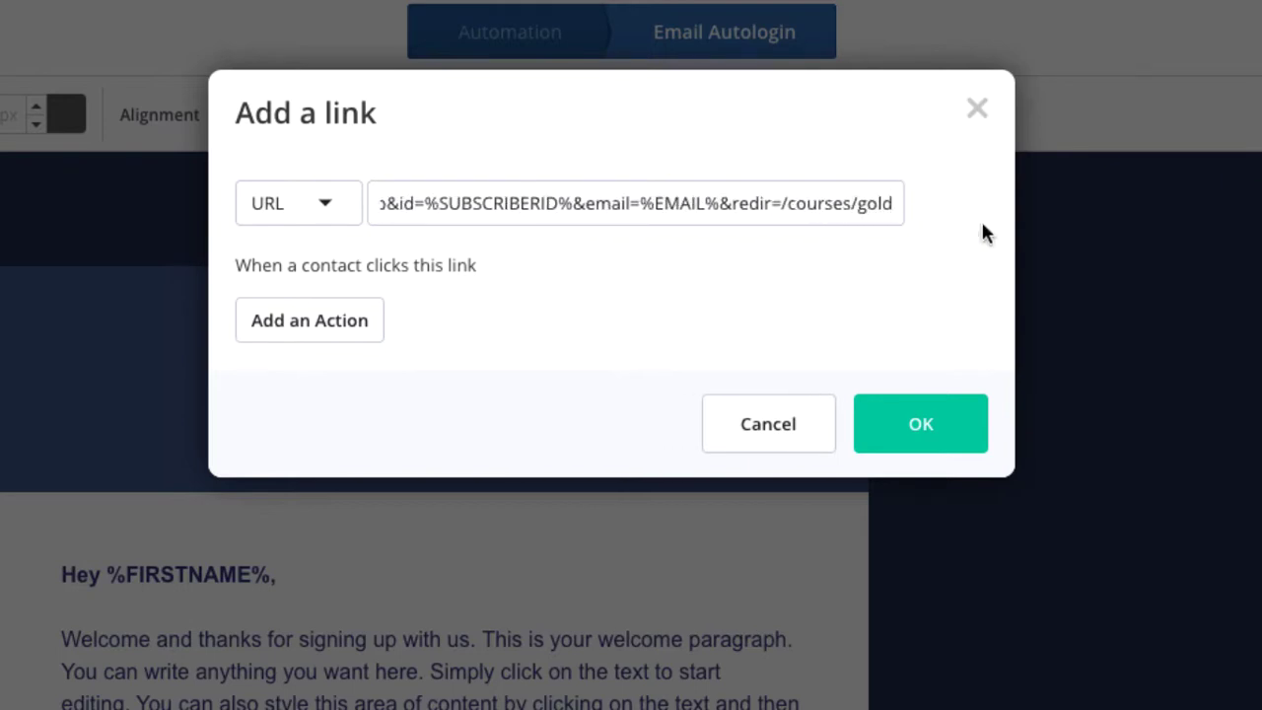
{"action": "left_click", "coordinate": [921, 435]}
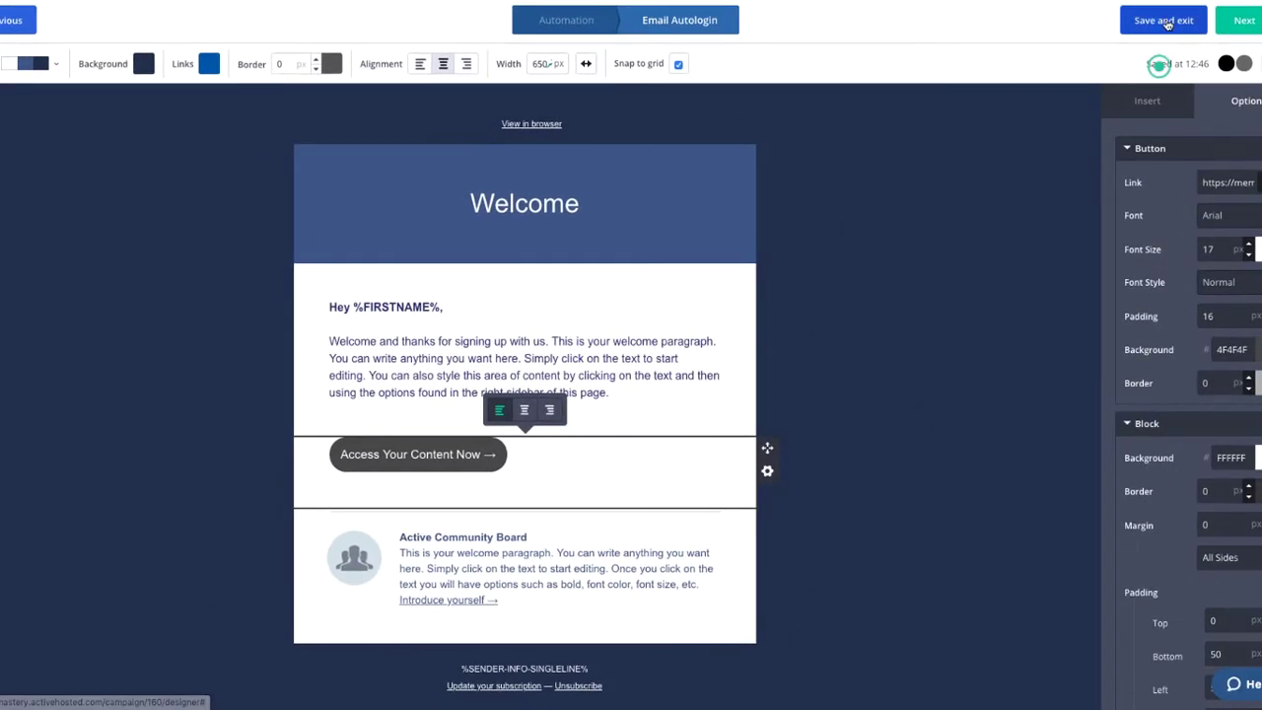
{"action": "left_click", "coordinate": [1166, 22]}
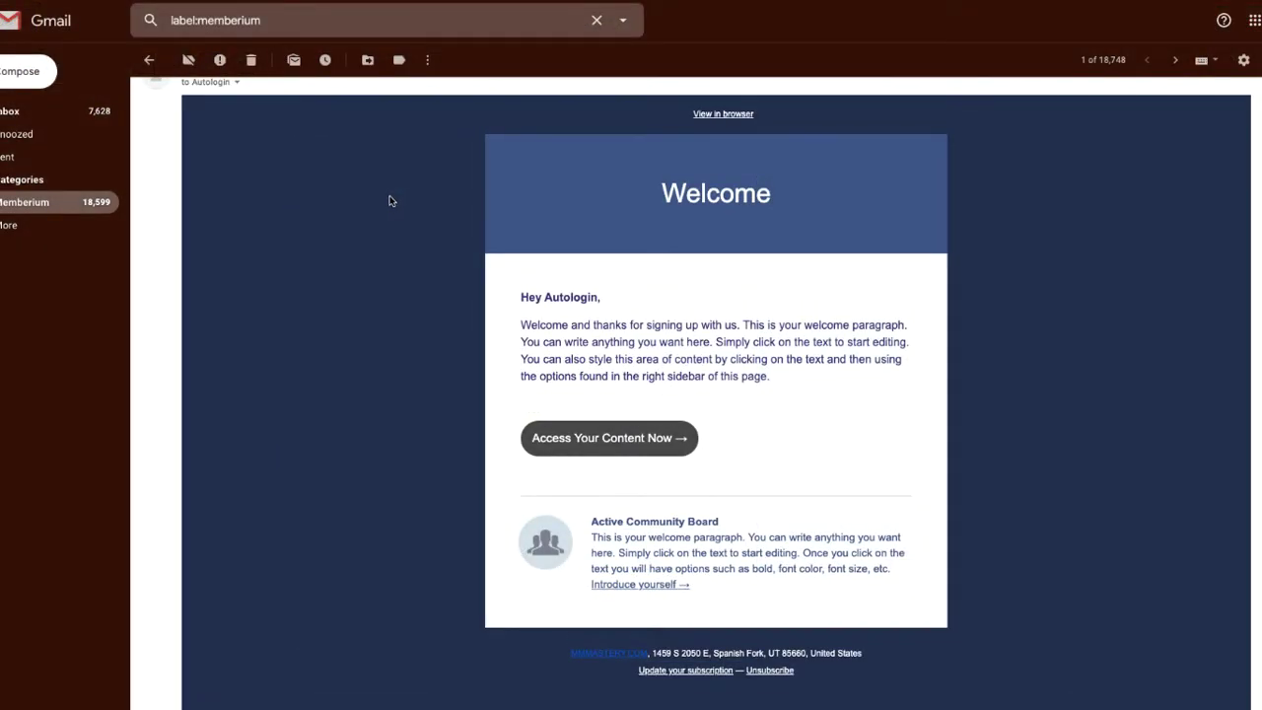
Review the welcome email received in Gmail and open its Access Your Content Now link in an incognito window.
{"action": "left_click_drag", "start_coordinate": [528, 293], "coordinate": [599, 296]}
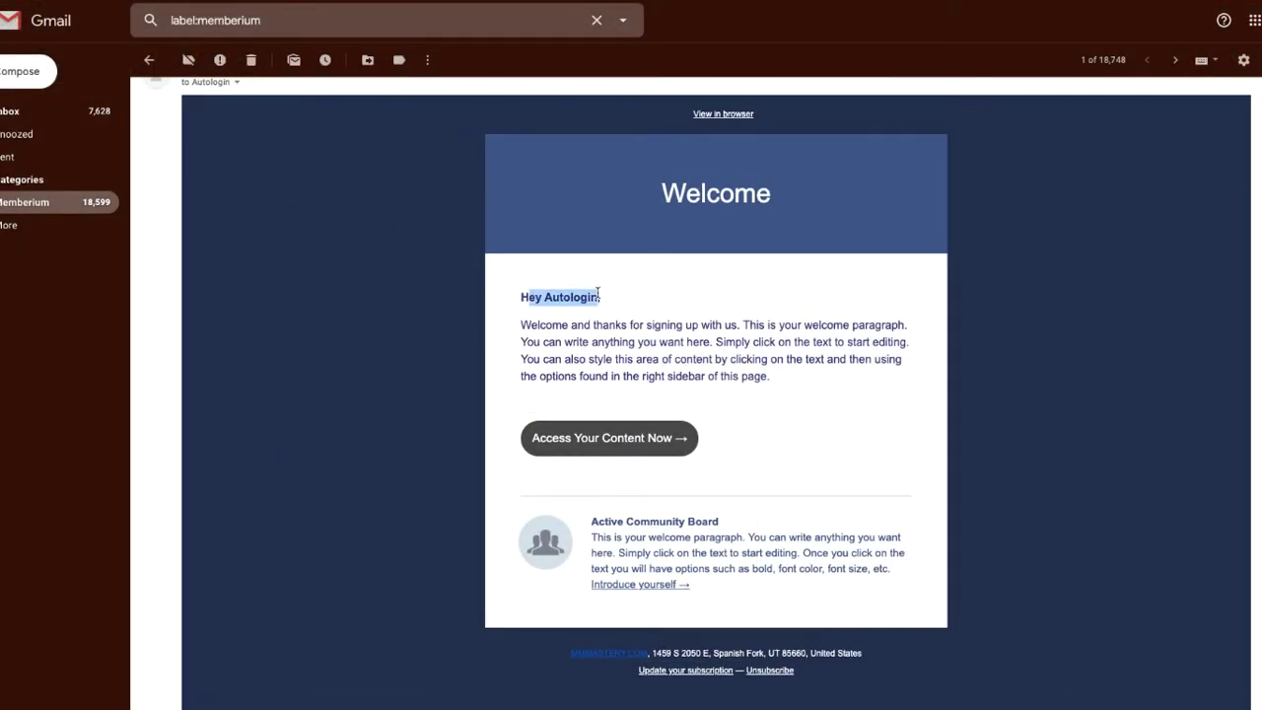
{"action": "left_click", "coordinate": [576, 307]}
{"action": "left_click_drag", "start_coordinate": [522, 335], "coordinate": [826, 384]}
{"action": "left_click", "coordinate": [828, 385]}
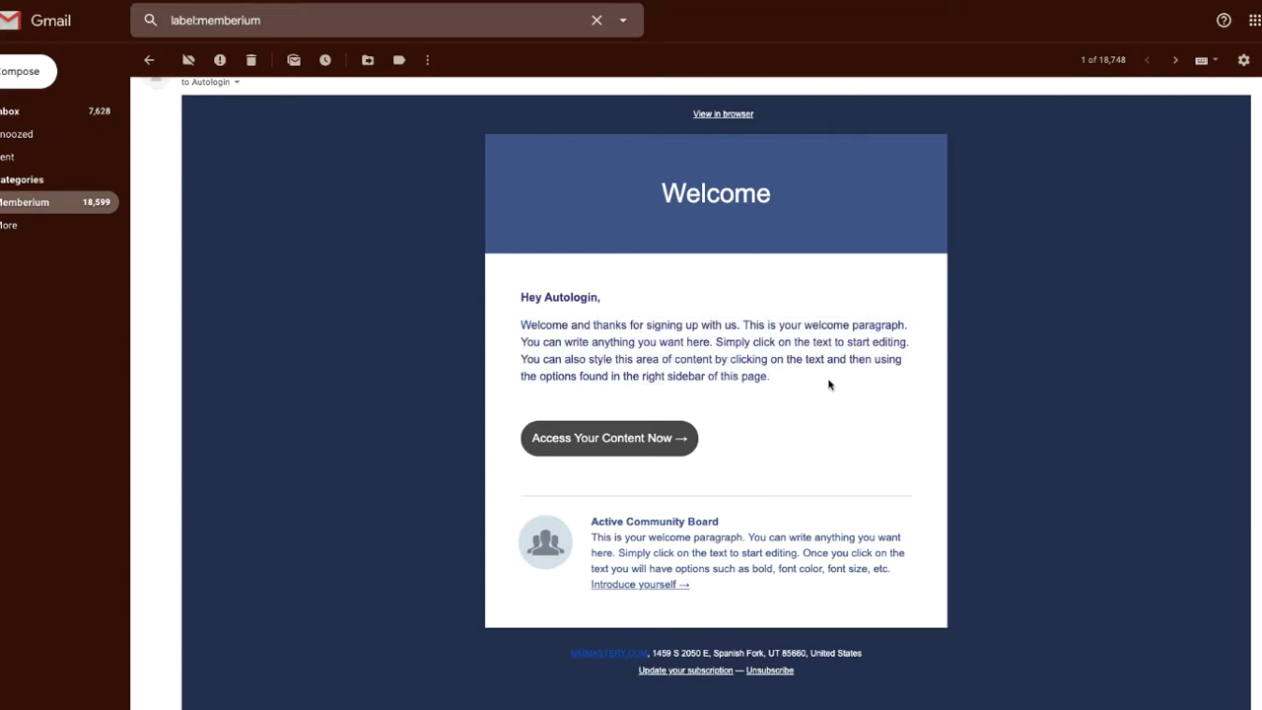
{"action": "right_click", "coordinate": [598, 436]}
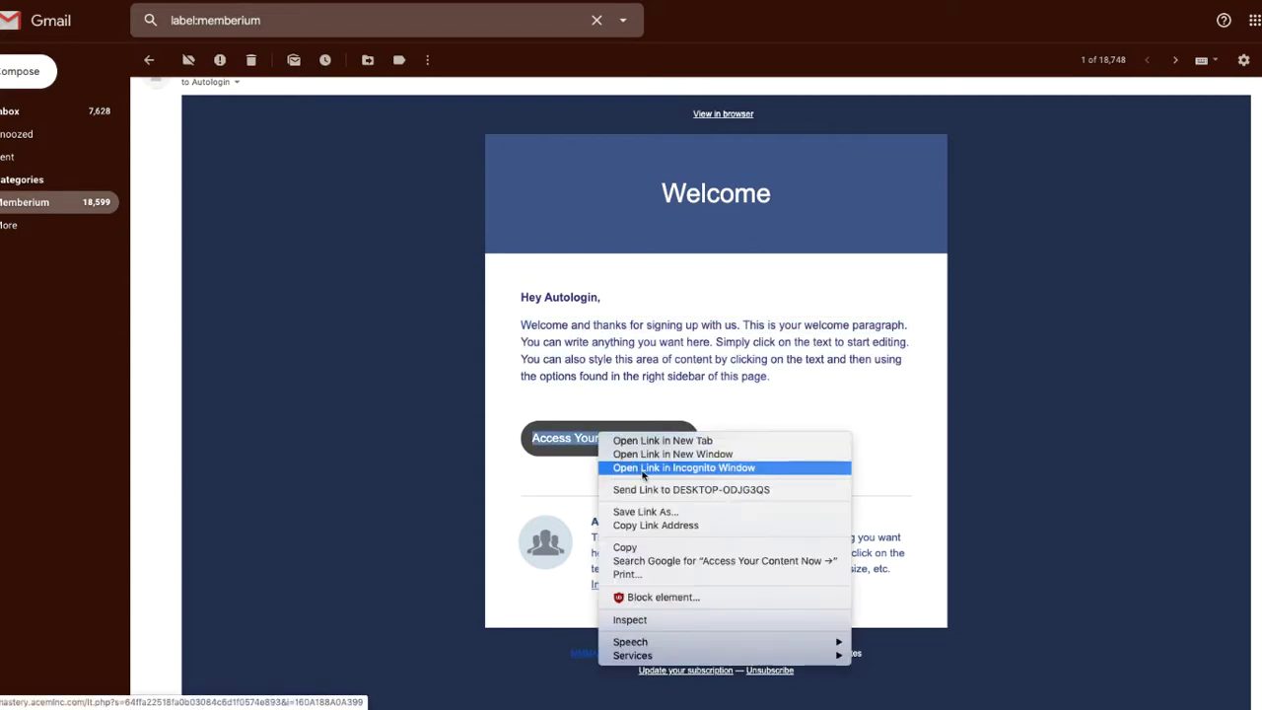
{"action": "left_click", "coordinate": [641, 469]}
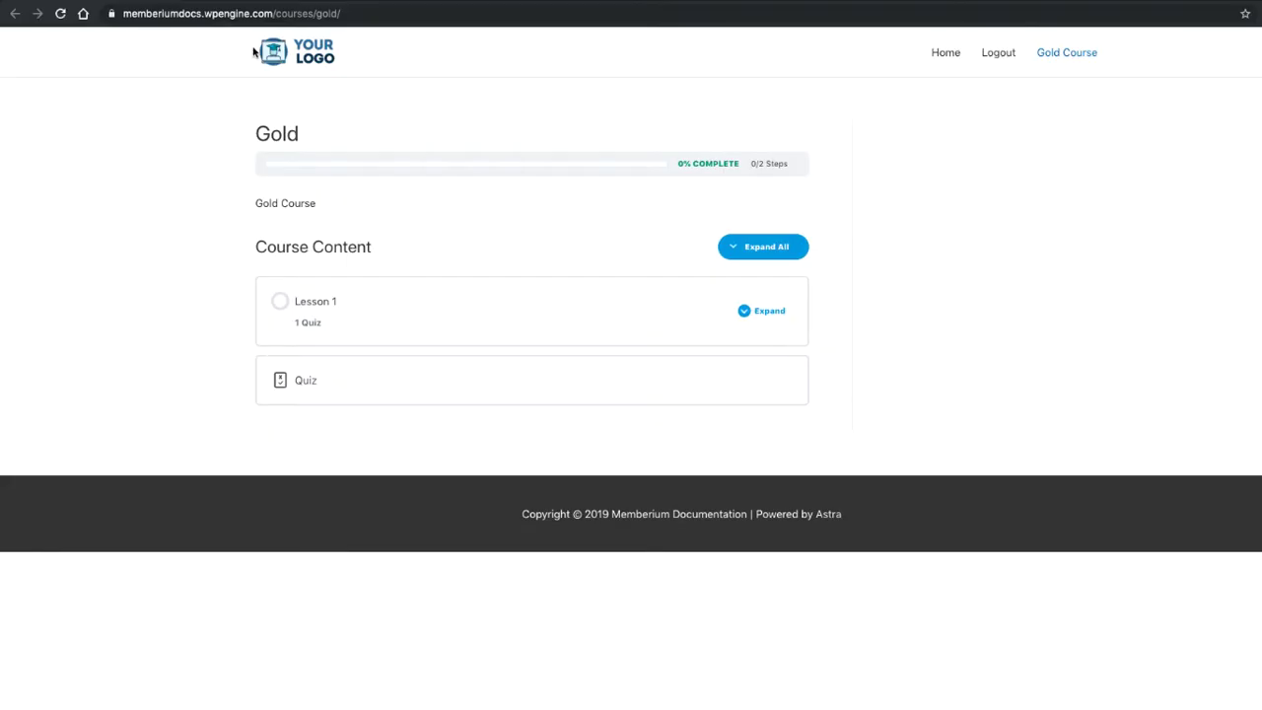
Check the Gold course page's address, open Lesson 1 and highlight the lesson's path in its address.
{"action": "left_click", "coordinate": [374, 334]}
{"action": "left_click_drag", "start_coordinate": [163, 14], "coordinate": [264, 13]}
{"action": "left_click", "coordinate": [174, 208]}
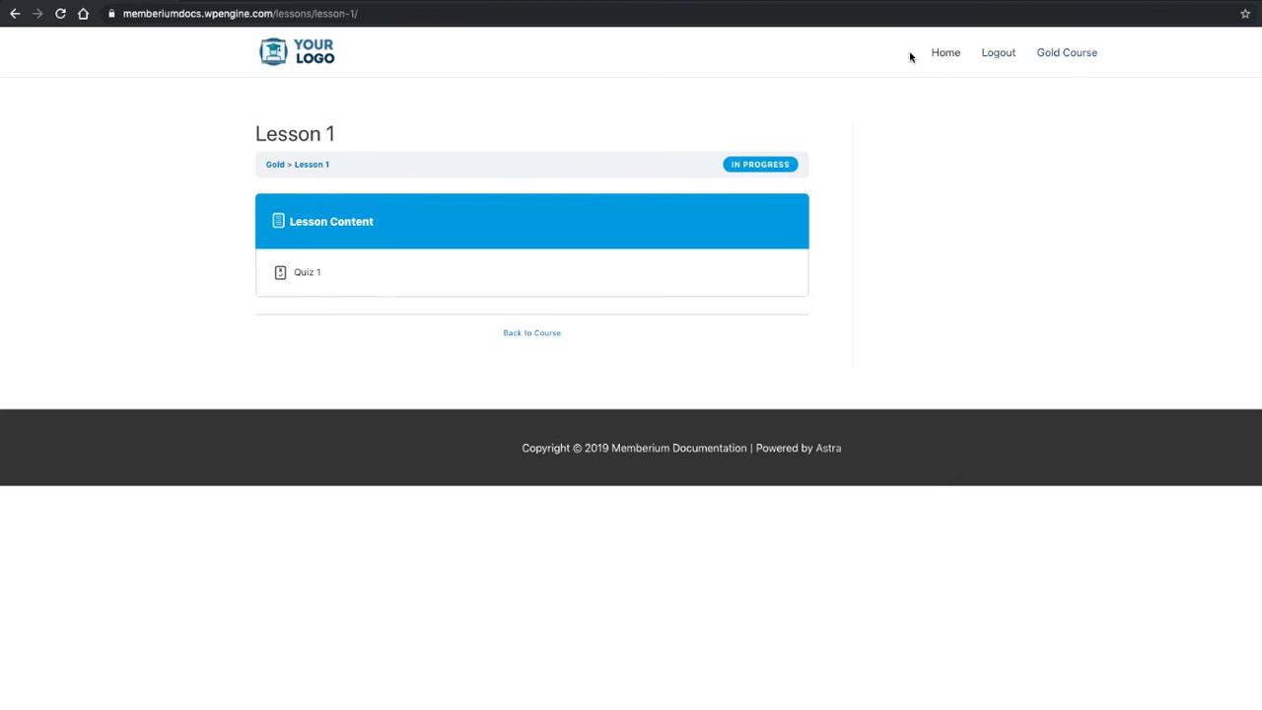
{"action": "left_click_drag", "start_coordinate": [278, 10], "coordinate": [482, 14]}
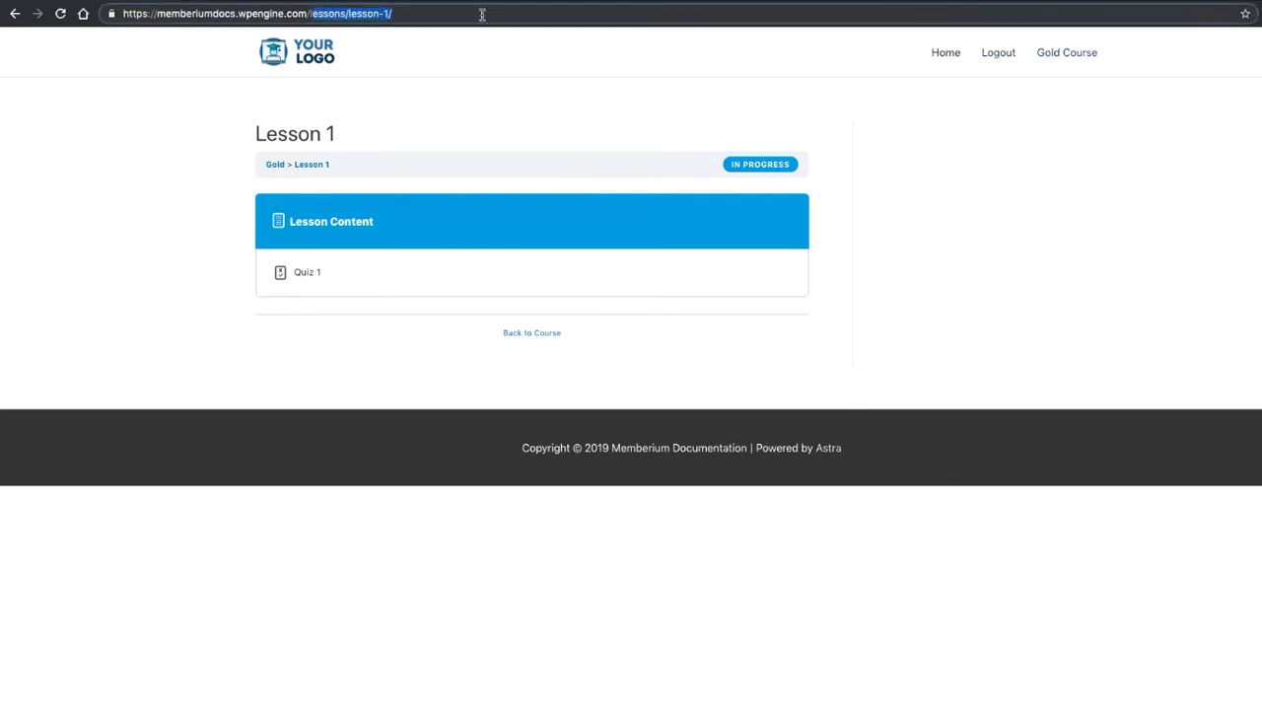
Open the member site's your-account-2-2 page in place of the lesson and review its profile and membership sections.
{"action": "key", "text": "BackSpace"}
{"action": "type", "text": "your-acco"}
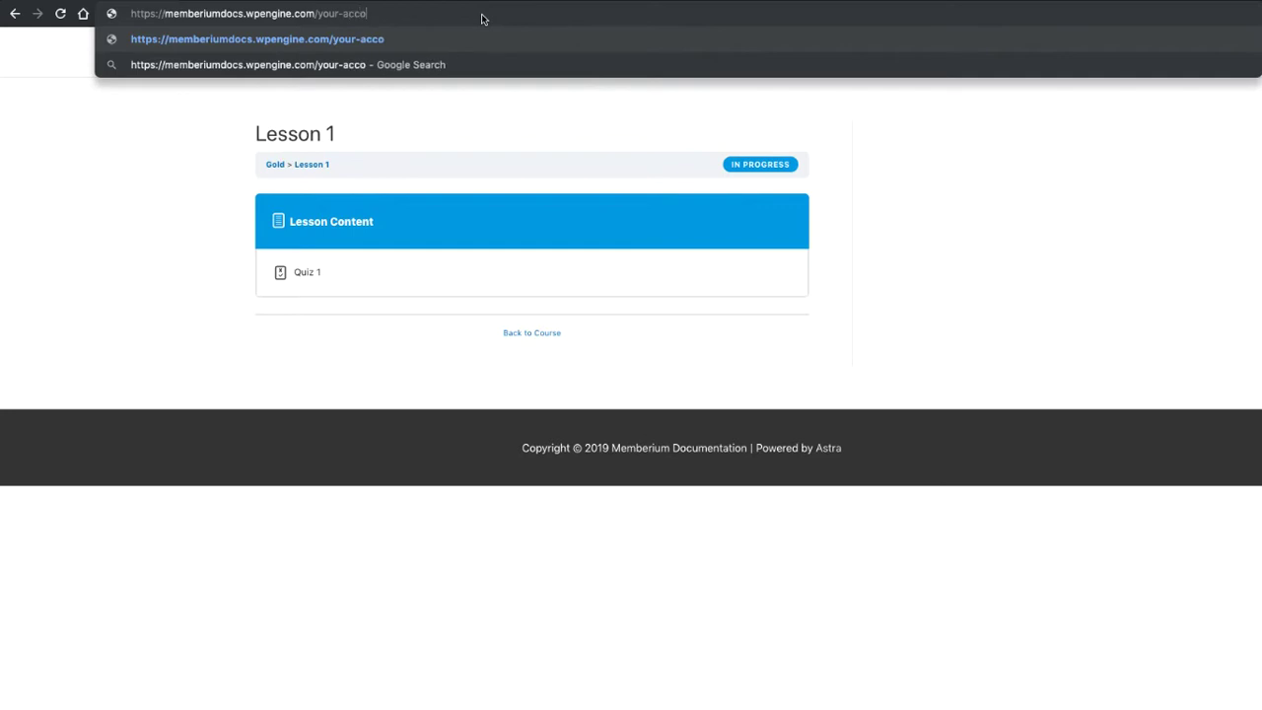
{"action": "type", "text": "unt"}
{"action": "key", "text": "Return"}
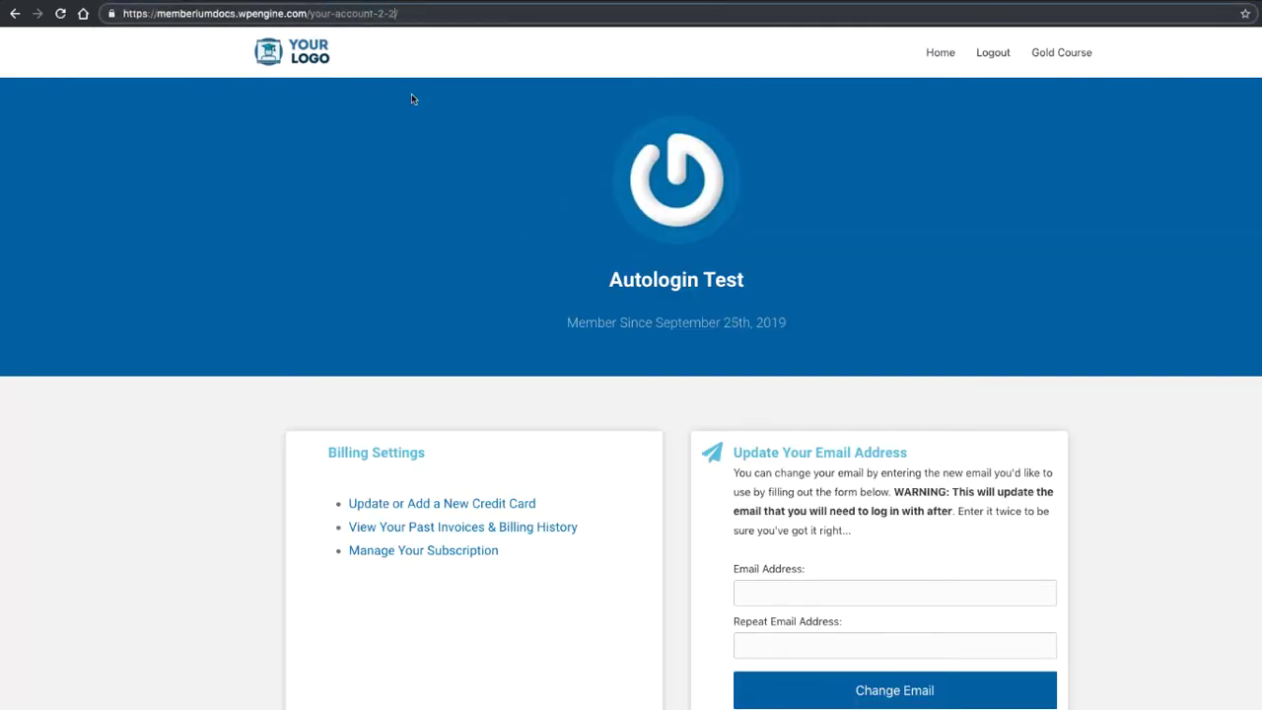
{"action": "scroll", "coordinate": [599, 314], "scroll_direction": "down", "scroll_amount": 1}
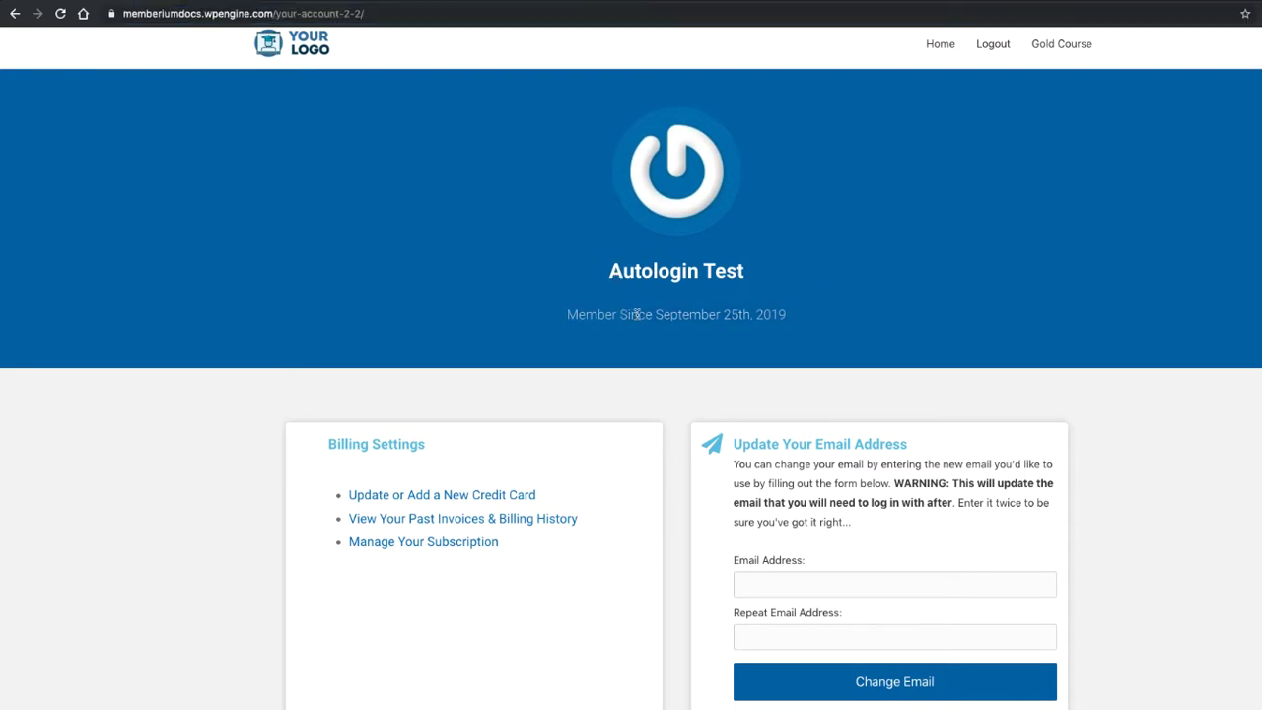
{"action": "scroll", "coordinate": [529, 305], "scroll_direction": "down", "scroll_amount": 4}
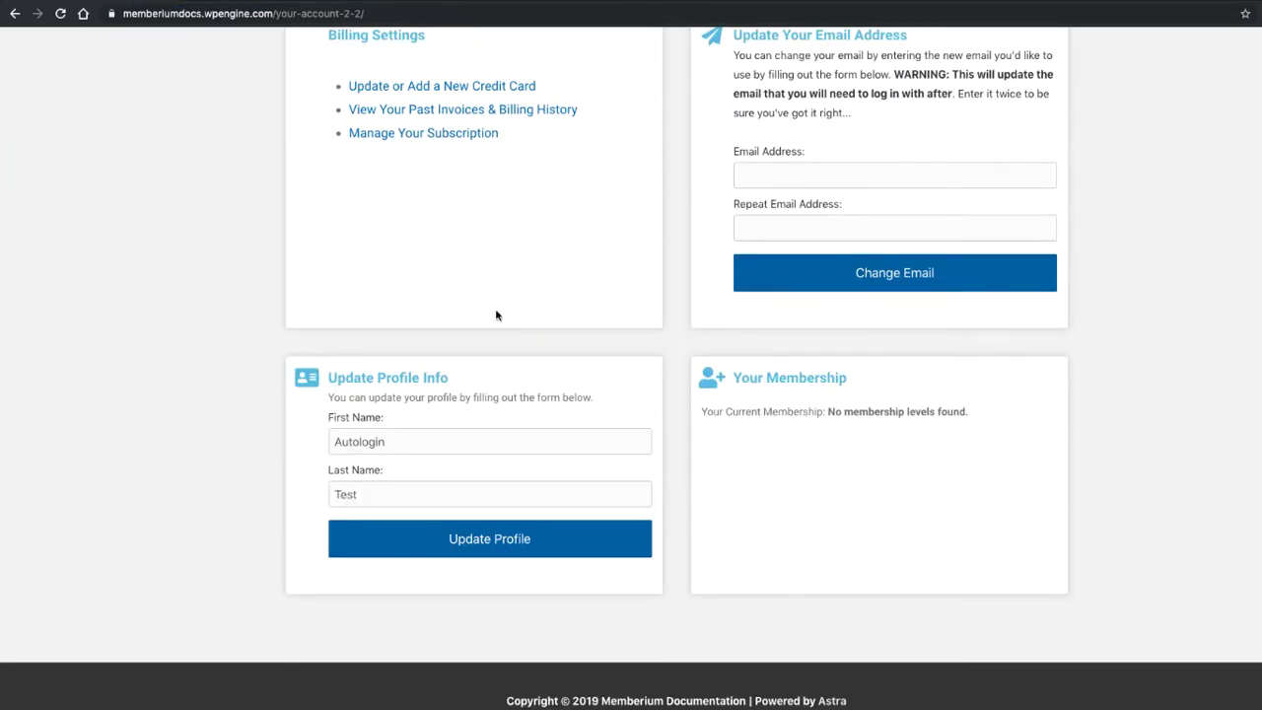
{"action": "scroll", "coordinate": [240, 440], "scroll_direction": "up", "scroll_amount": 4}
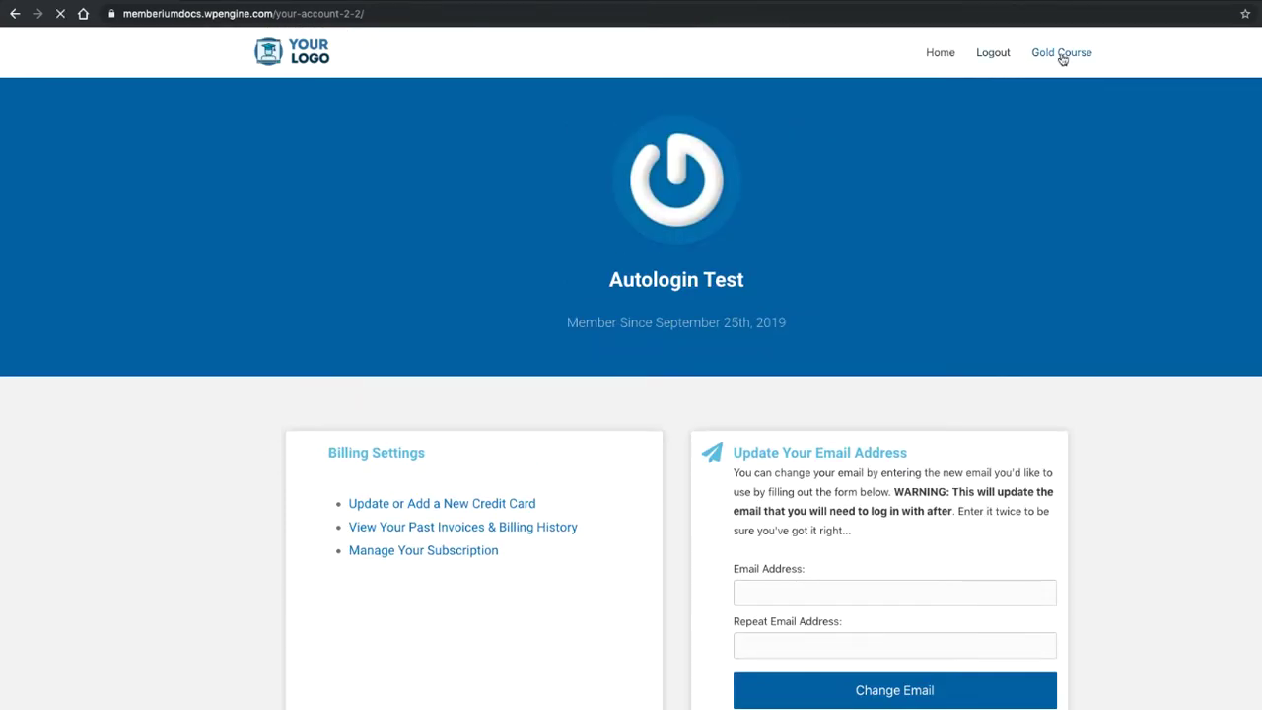
Switch from the member site past the welcome email to Memberium's autologin documentation and review the Setting Up ThriveCart Autologin section.
{"action": "key", "text": "ctrl+Left"}
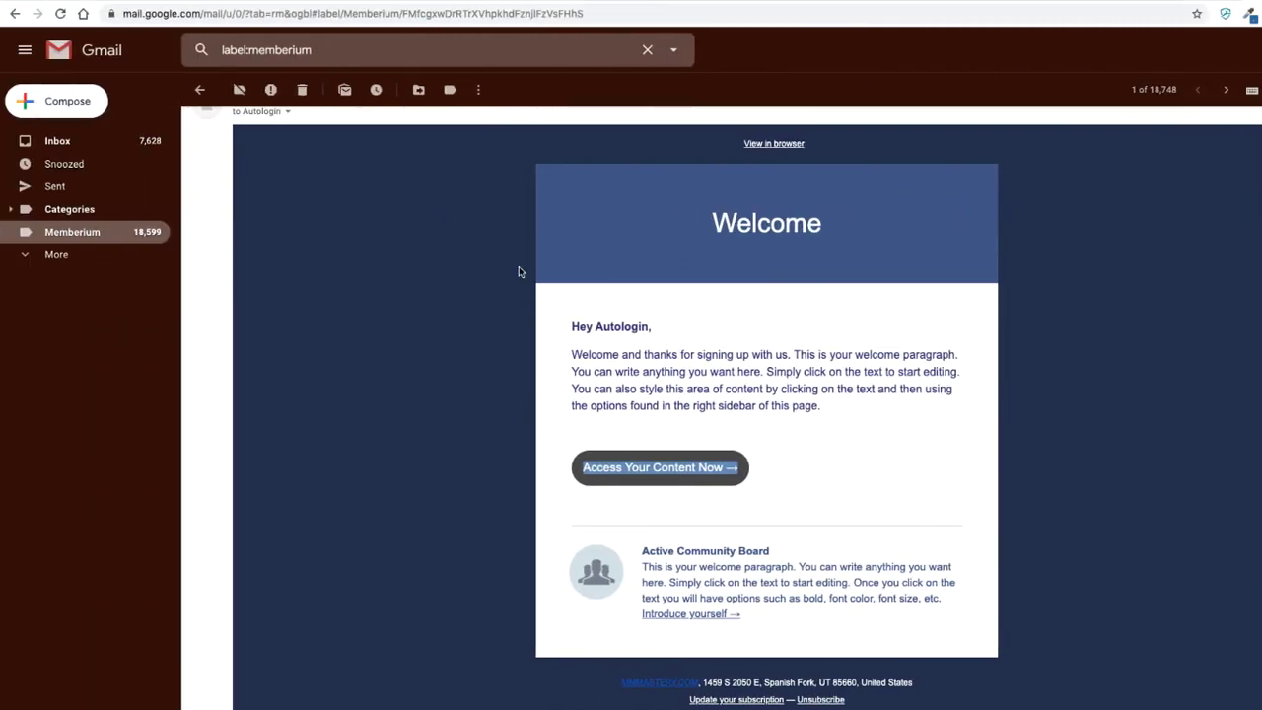
{"action": "left_click", "coordinate": [827, 404]}
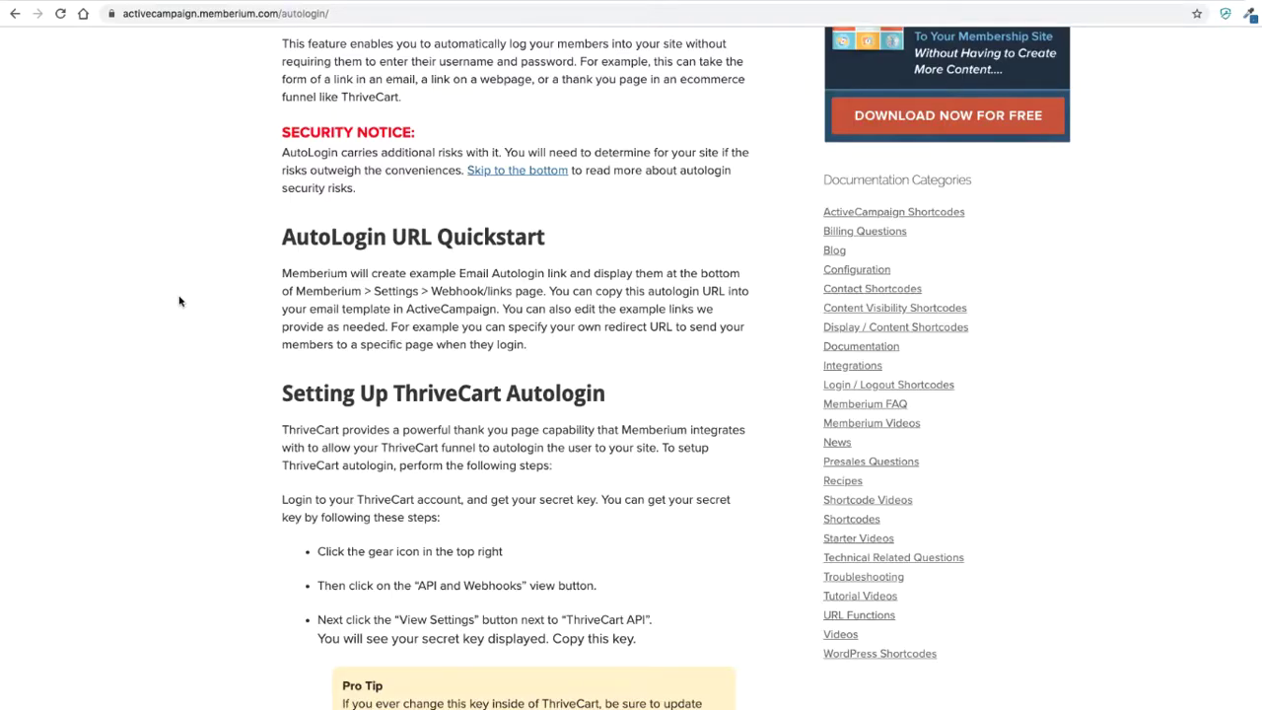
{"action": "scroll", "coordinate": [180, 301], "scroll_direction": "down", "scroll_amount": 5}
{"action": "left_click_drag", "start_coordinate": [276, 128], "coordinate": [609, 138]}
{"action": "left_click", "coordinate": [621, 138]}
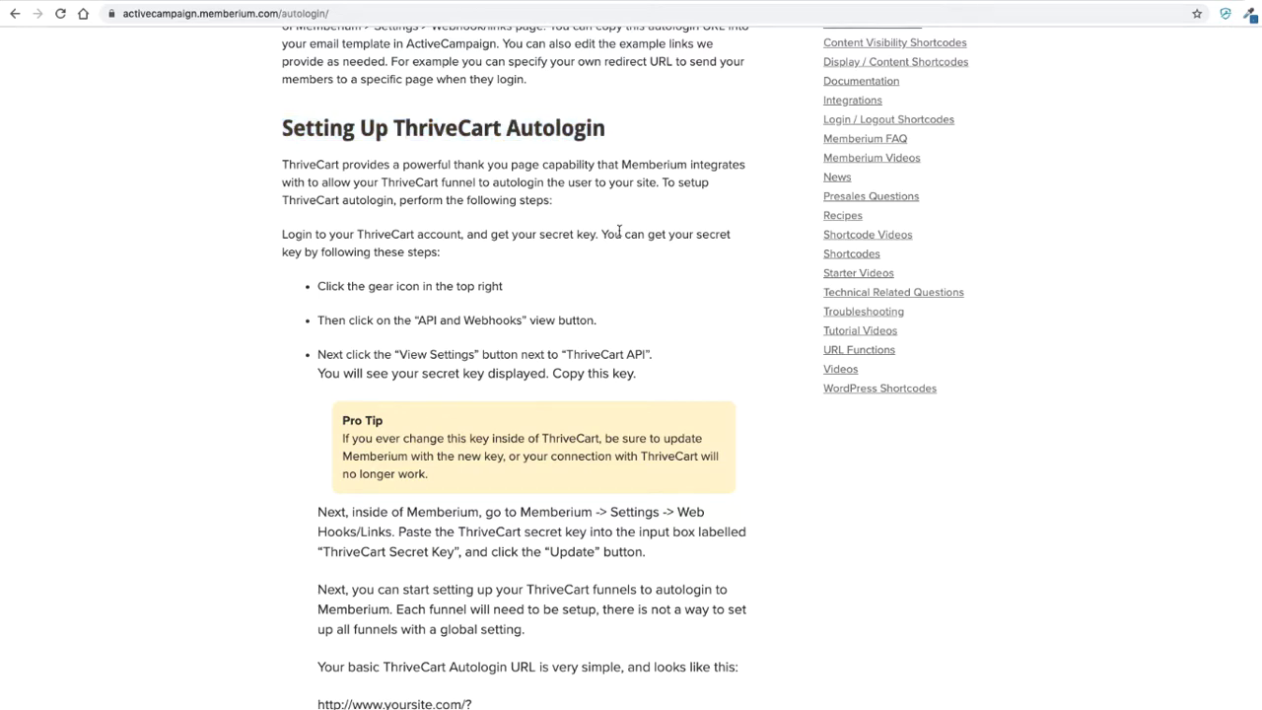
{"action": "scroll", "coordinate": [619, 232], "scroll_direction": "down", "scroll_amount": 15}
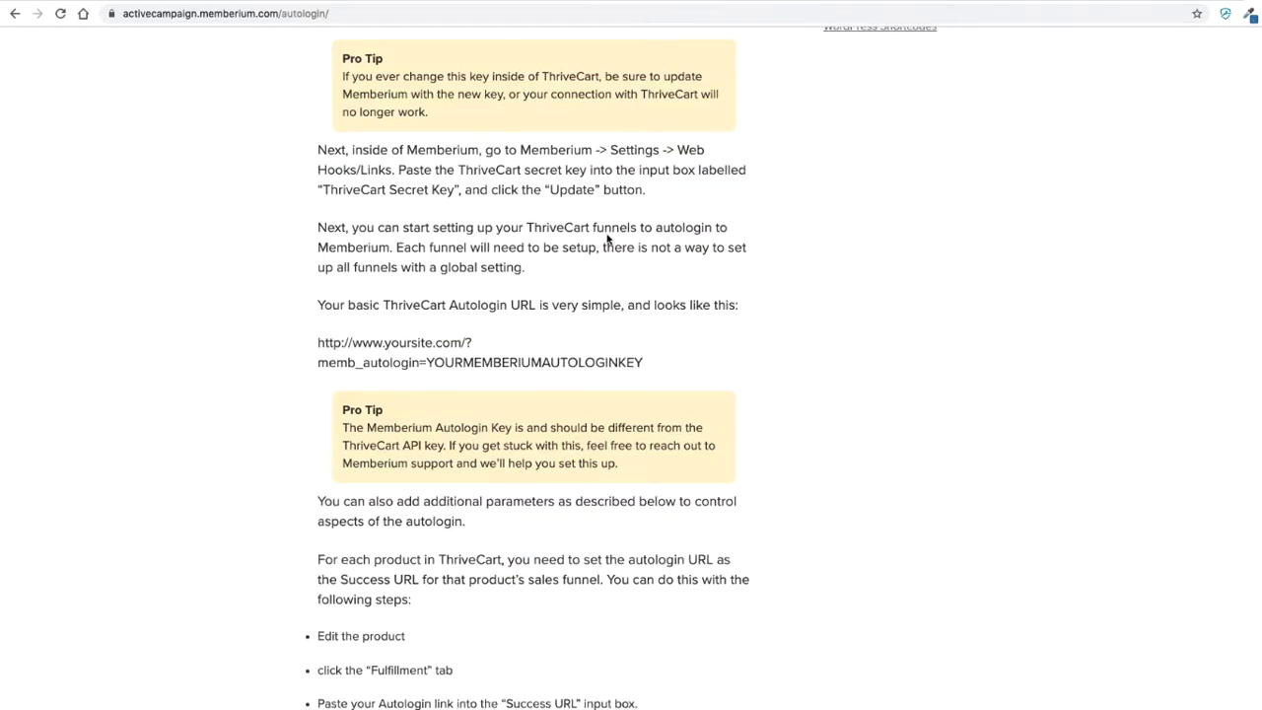
{"action": "scroll", "coordinate": [607, 239], "scroll_direction": "down", "scroll_amount": 3}
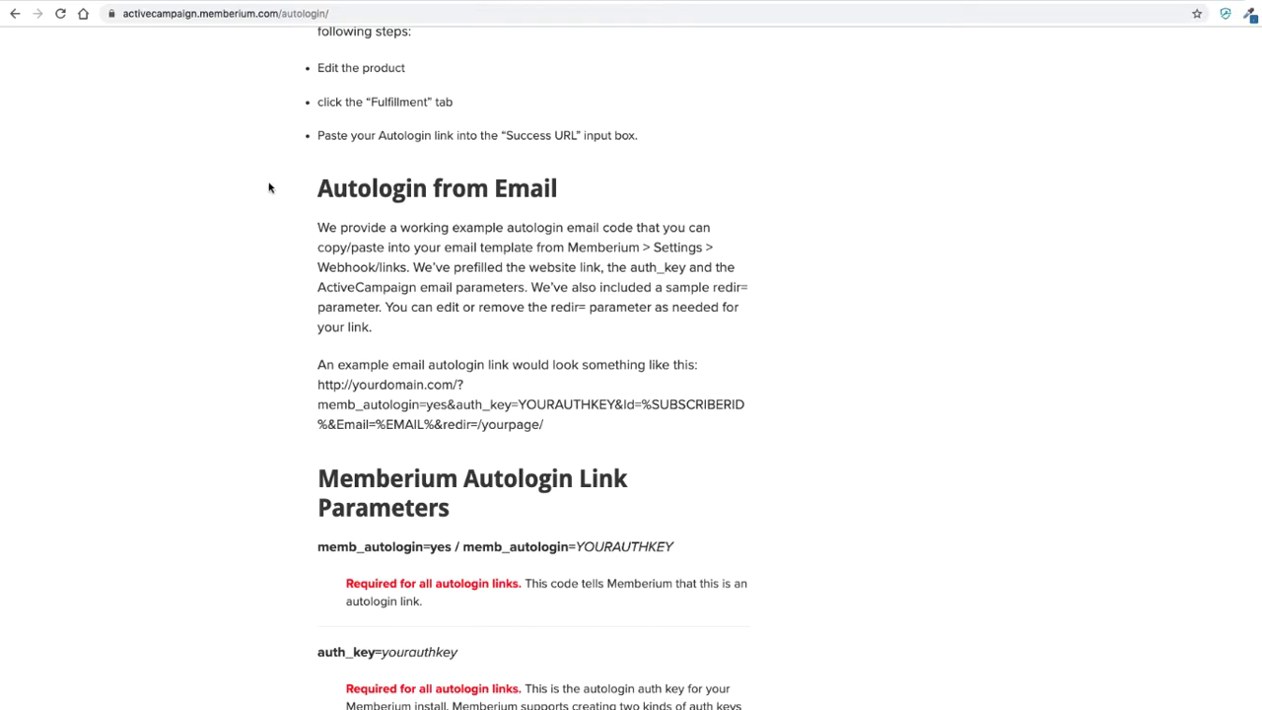
Review the Autologin from Email section and the list of Memberium autologin link parameters in the documentation.
{"action": "left_click_drag", "start_coordinate": [302, 189], "coordinate": [560, 198]}
{"action": "left_click", "coordinate": [558, 201]}
{"action": "scroll", "coordinate": [562, 294], "scroll_direction": "down", "scroll_amount": 3}
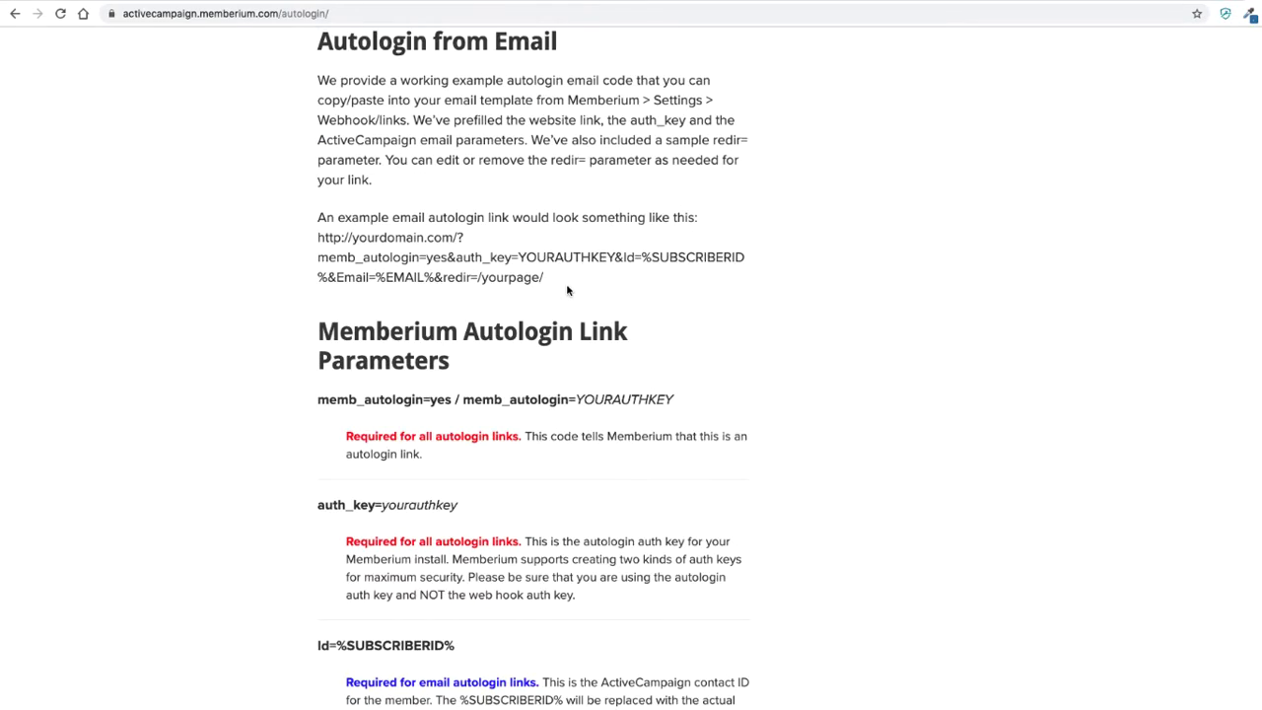
{"action": "scroll", "coordinate": [567, 289], "scroll_direction": "down", "scroll_amount": 10}
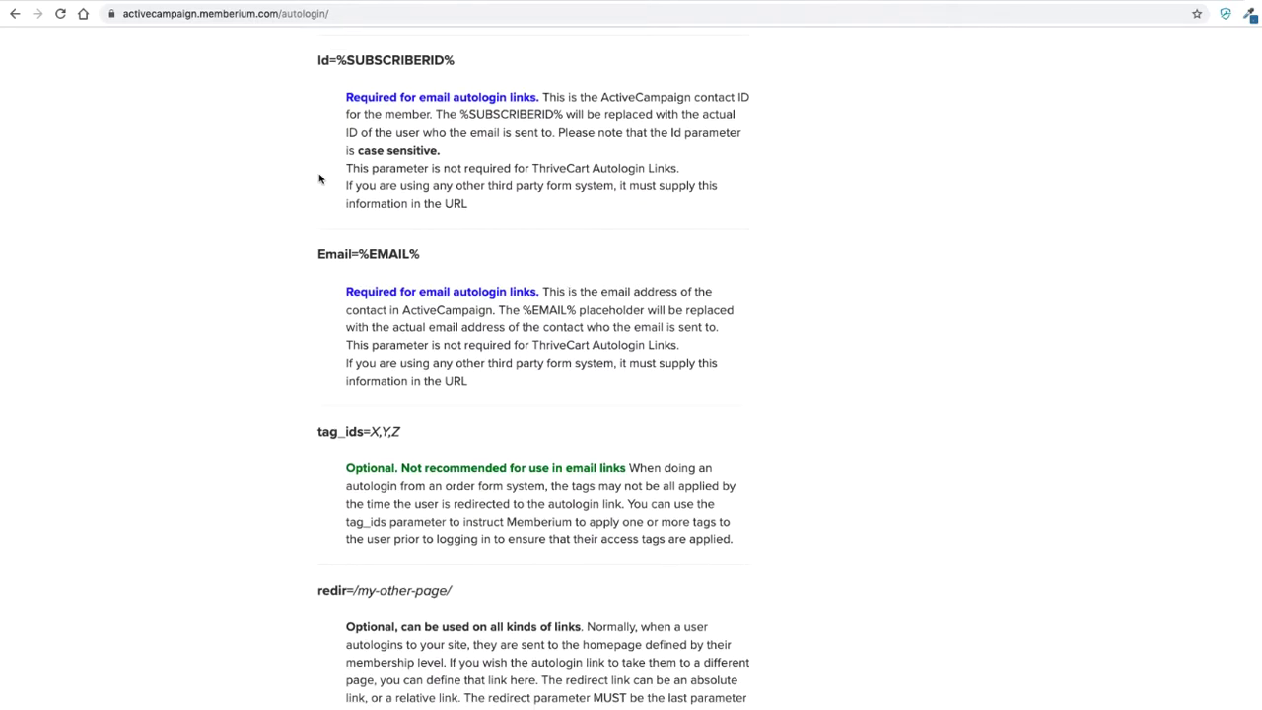
{"action": "scroll", "coordinate": [318, 217], "scroll_direction": "down", "scroll_amount": 3}
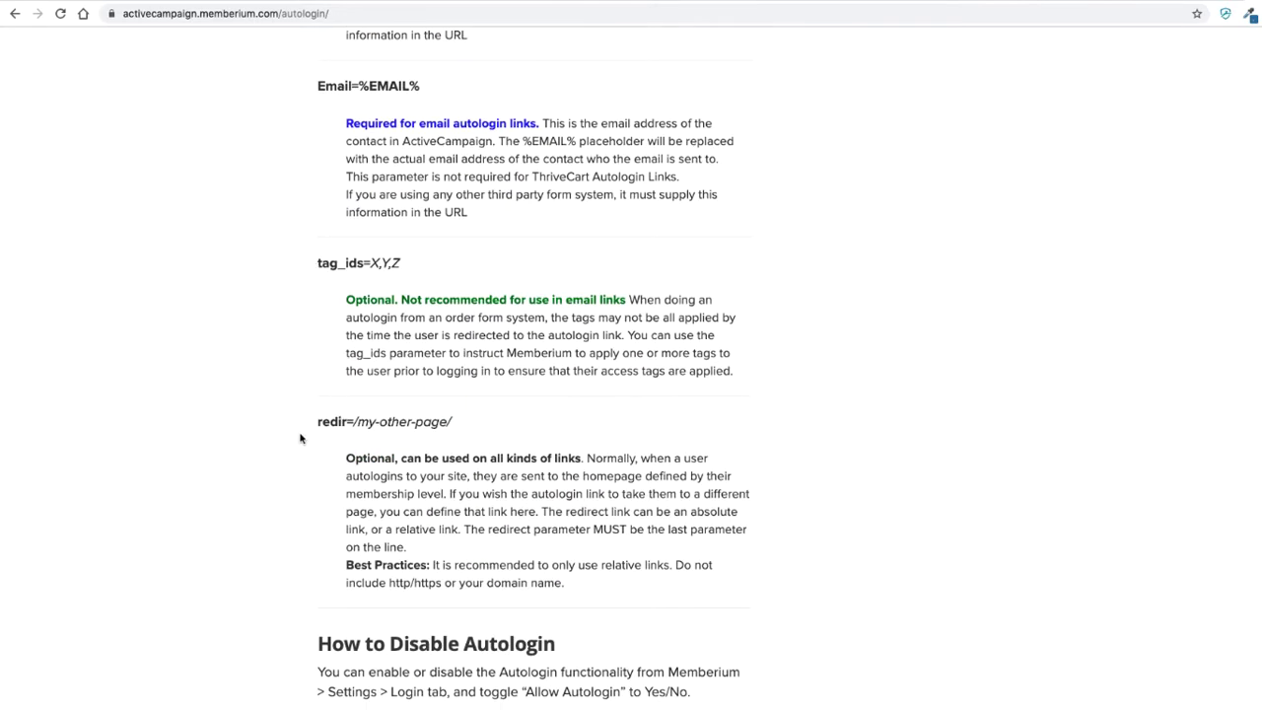
Highlight the redir and tag_ids parameter names in the documentation to compare the two optional parameters.
{"action": "left_click_drag", "start_coordinate": [303, 437], "coordinate": [347, 422]}
{"action": "left_click", "coordinate": [351, 378]}
{"action": "left_click_drag", "start_coordinate": [317, 264], "coordinate": [365, 263]}
{"action": "left_click", "coordinate": [366, 265]}
{"action": "left_click_drag", "start_coordinate": [318, 422], "coordinate": [347, 422]}
{"action": "left_click_drag", "start_coordinate": [318, 263], "coordinate": [367, 264]}
{"action": "left_click", "coordinate": [369, 272]}
Examine the syntax of the tag_ids parameter, highlighting its name and its X,Y,Z placeholder values.
{"action": "left_click_drag", "start_coordinate": [317, 263], "coordinate": [363, 263]}
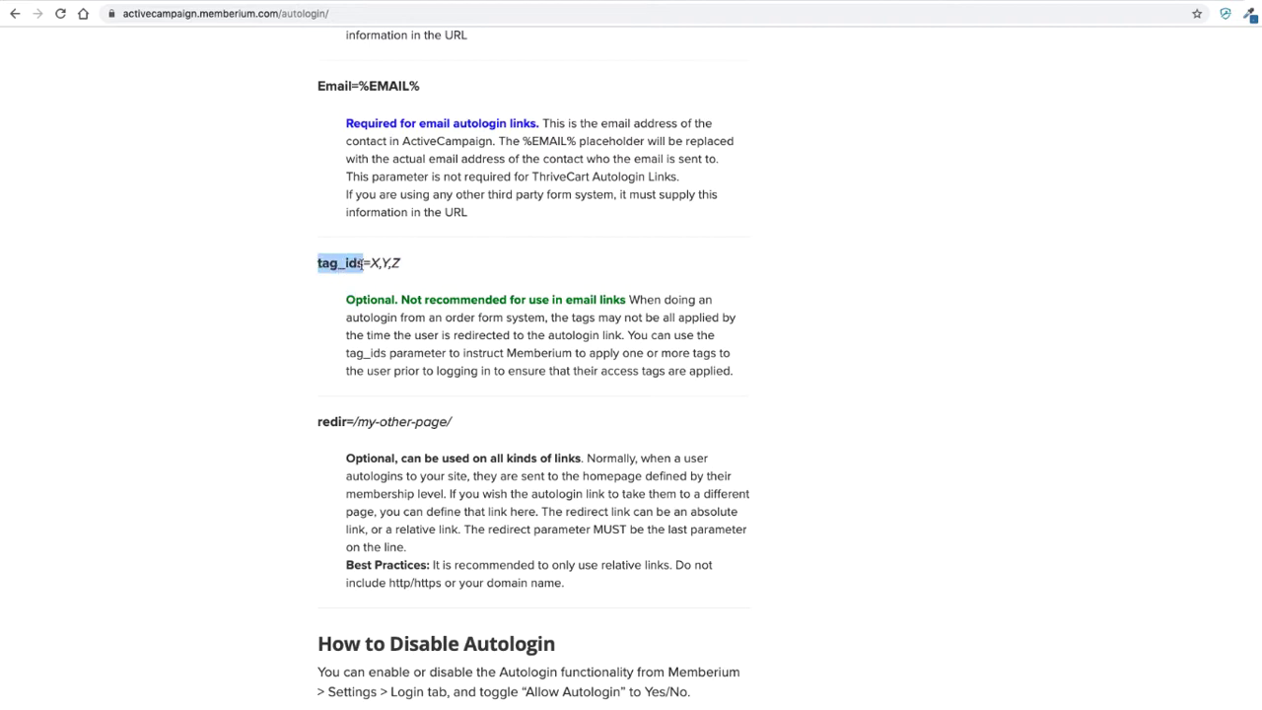
{"action": "left_click", "coordinate": [362, 263]}
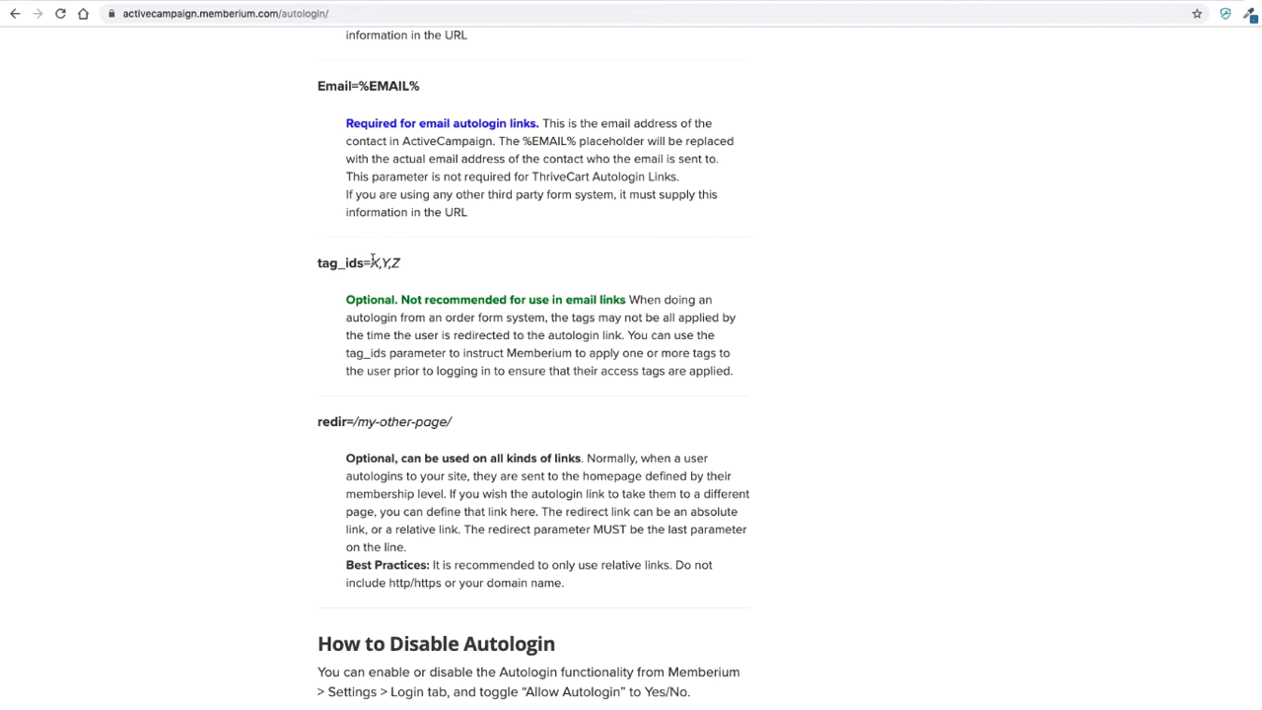
{"action": "left_click_drag", "start_coordinate": [373, 262], "coordinate": [405, 263]}
{"action": "left_click", "coordinate": [416, 264]}
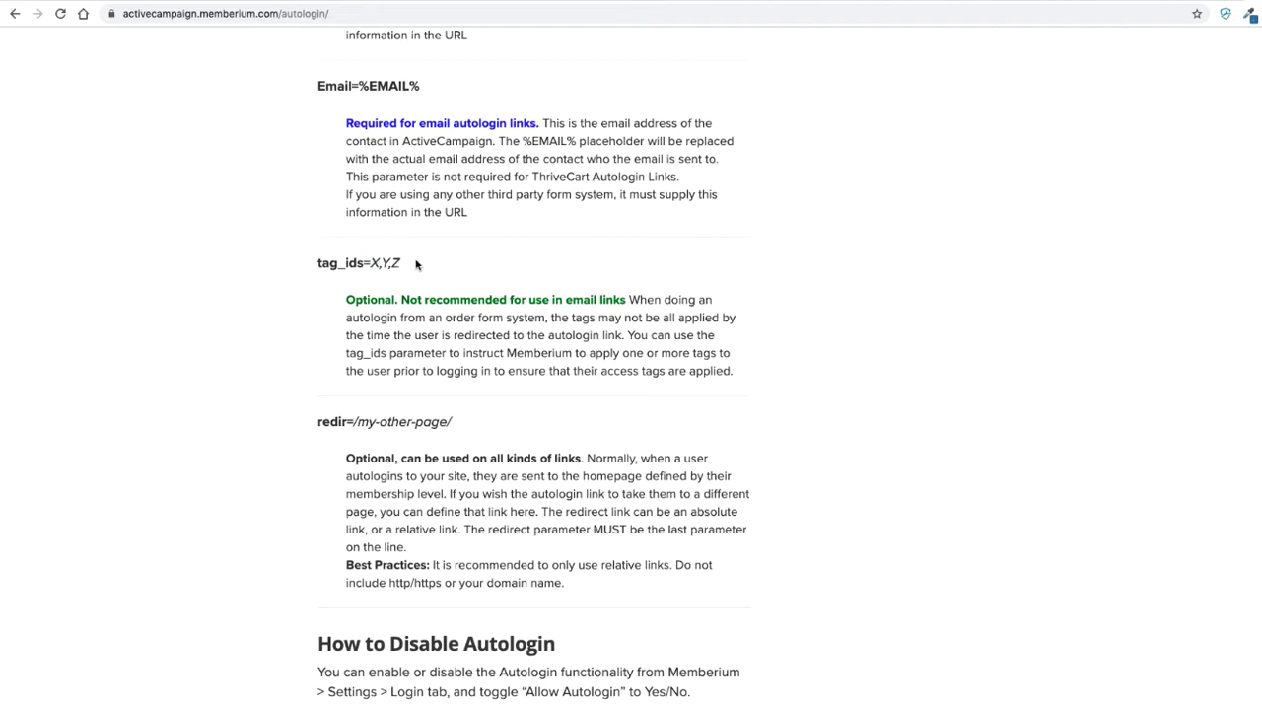